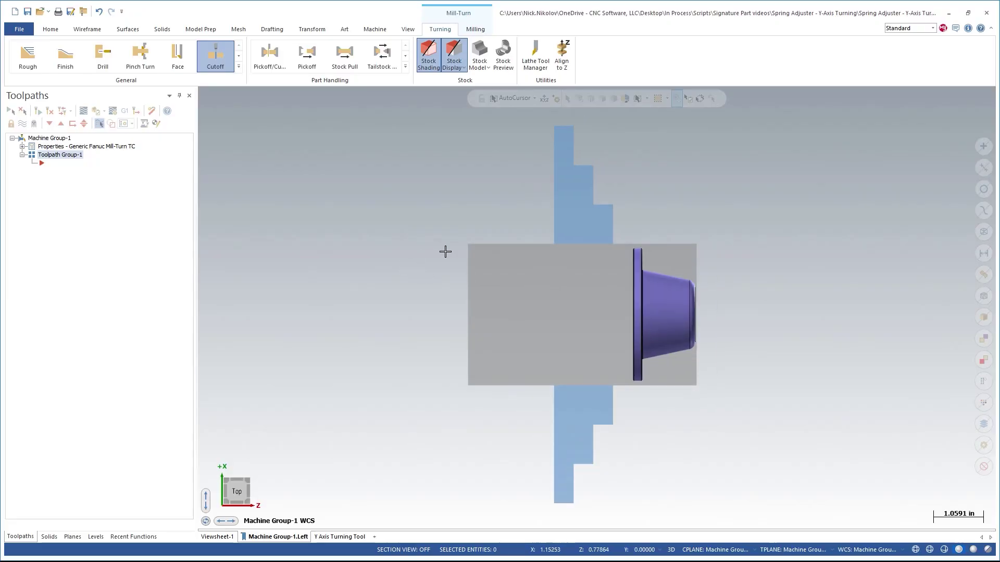
Load the Sandvik Y-axis Turning_INCH.TOOLDB library in the Lathe Tool Manager.
click(541, 64)
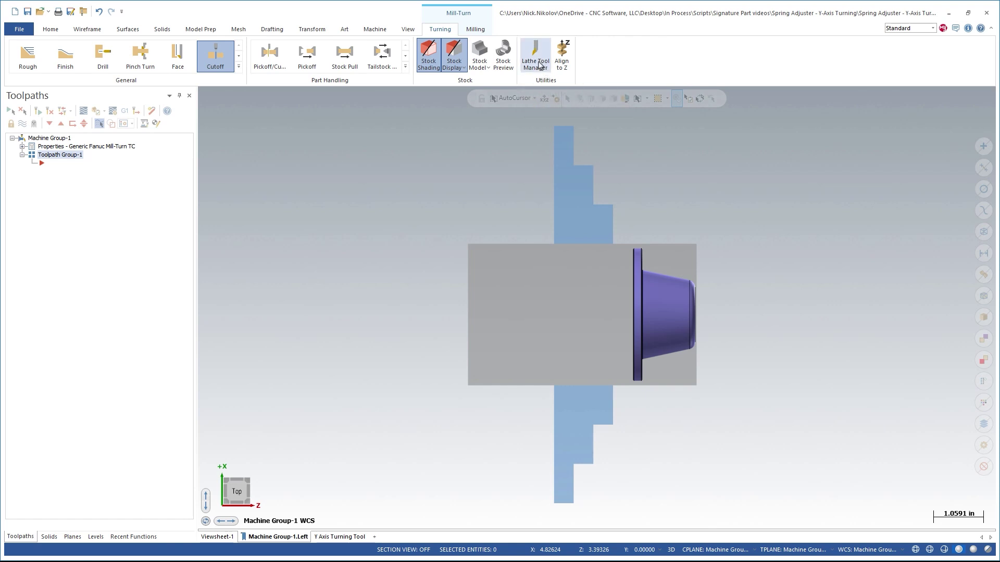
click(540, 64)
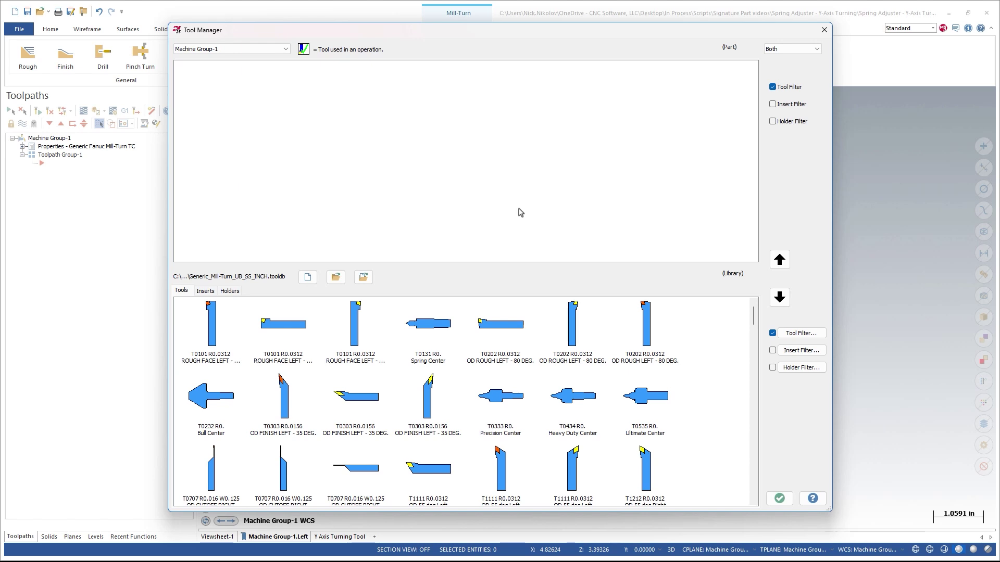
click(335, 279)
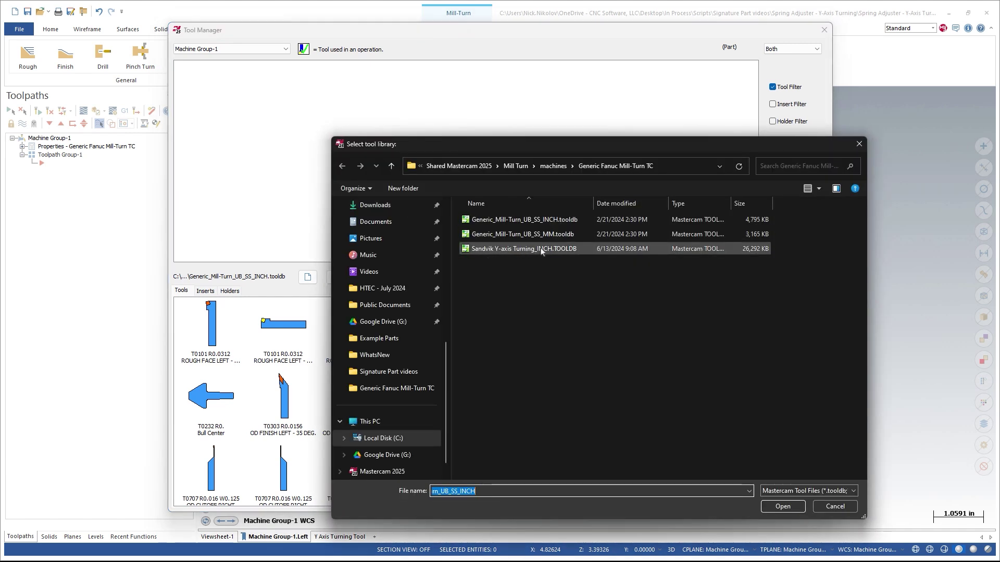
click(579, 249)
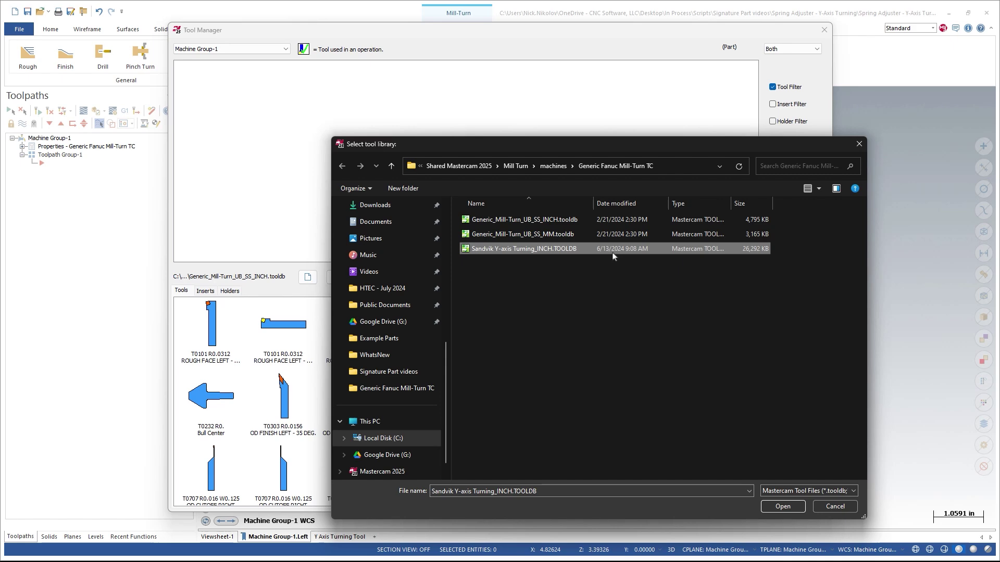
click(783, 508)
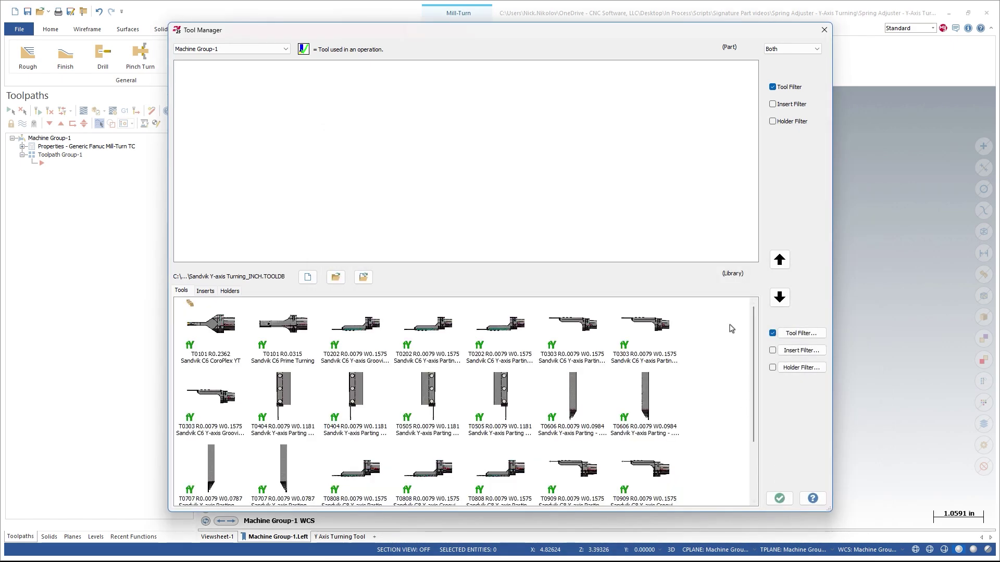
scroll(483, 333, down, 3)
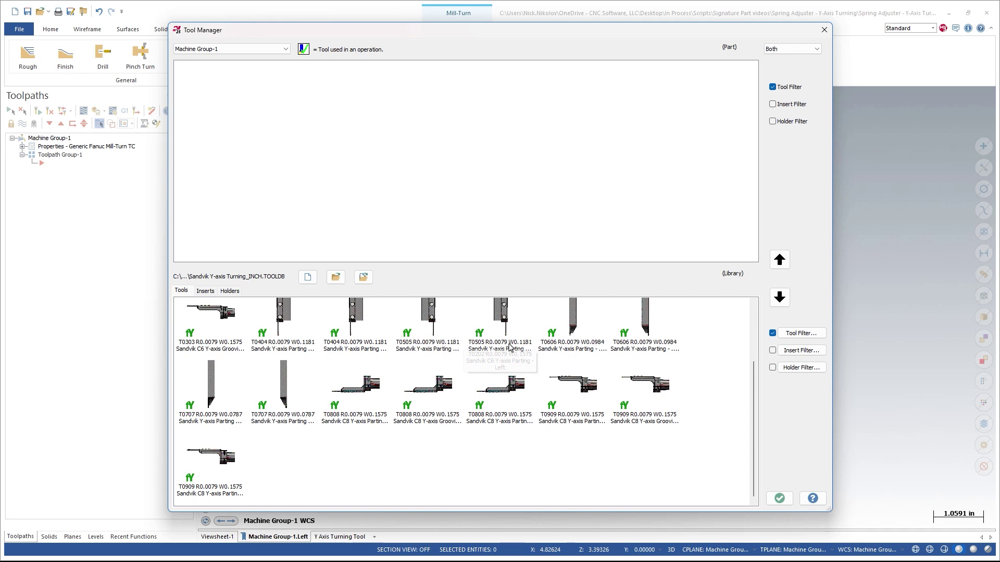
scroll(690, 443, up, 3)
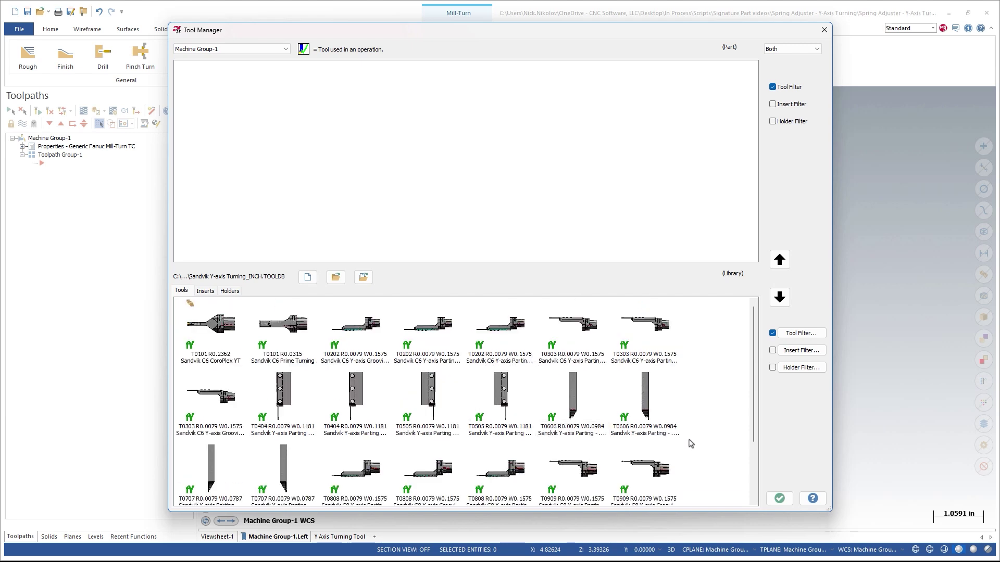
Close the Tool Manager with the Sandvik library loaded.
click(779, 500)
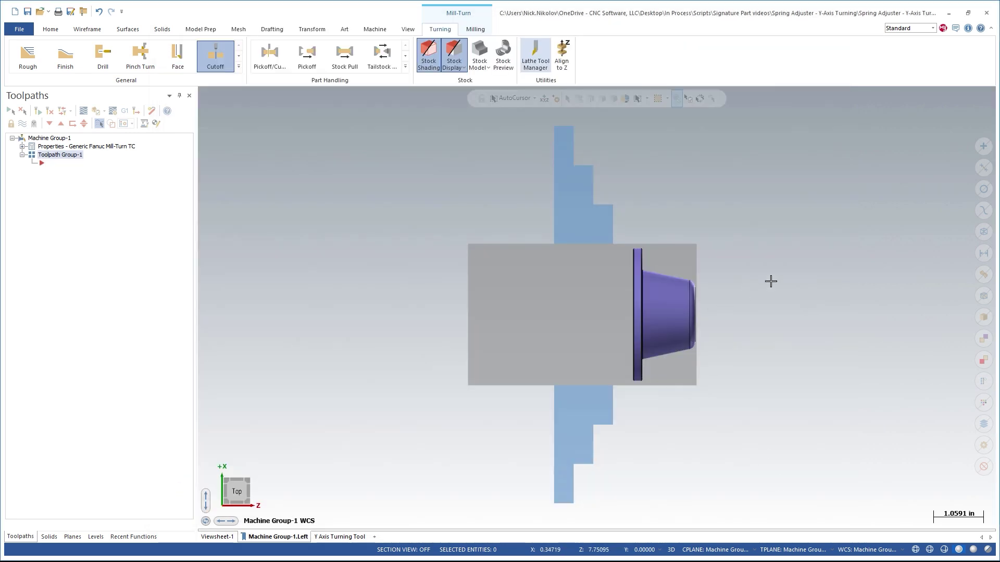
scroll(358, 245, down, 1)
scroll(956, 322, up, 2)
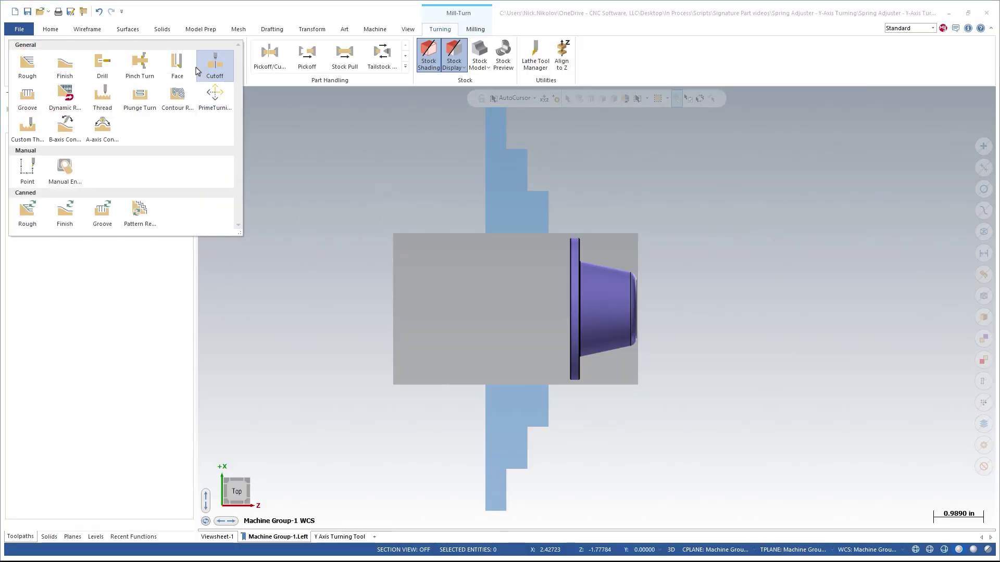
Start a Lathe Rough toolpath on the part's chained upper outer profile.
click(29, 72)
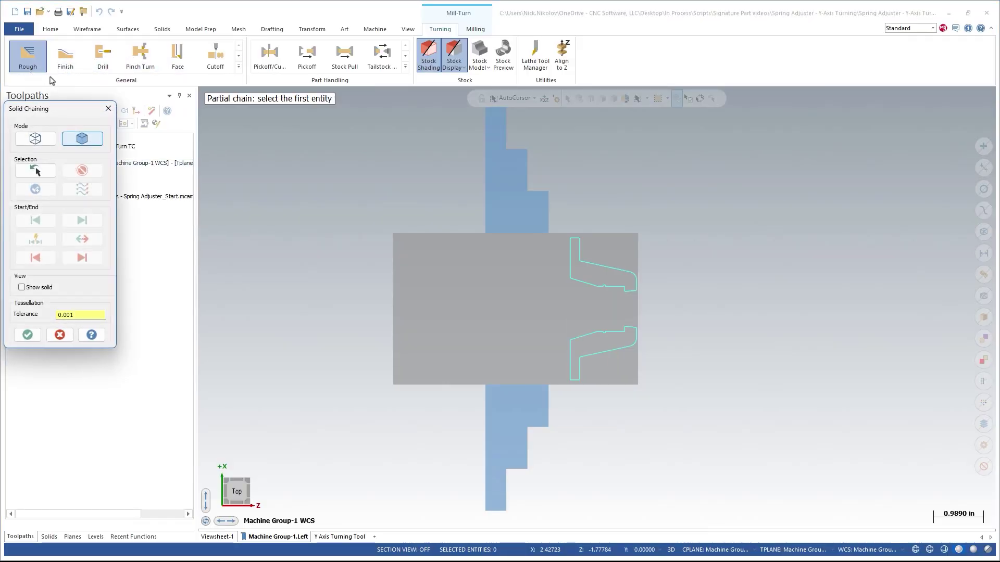
scroll(656, 270, up, 1)
scroll(638, 274, up, 2)
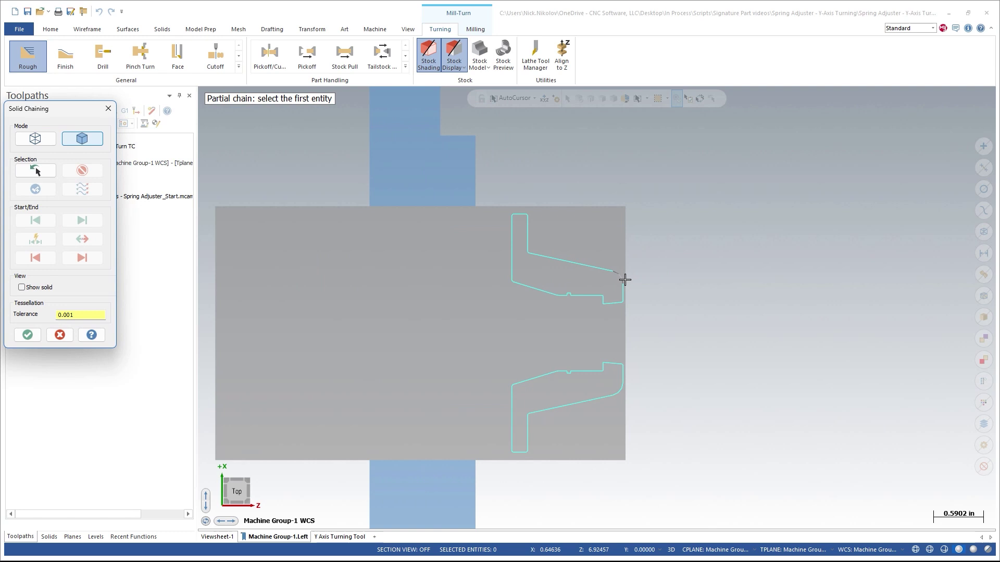
click(623, 275)
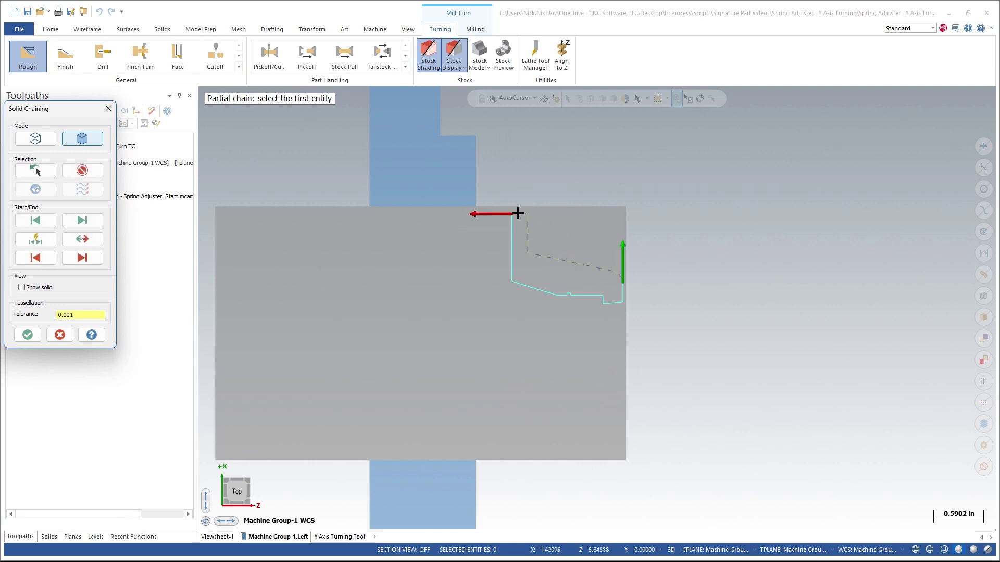
click(28, 335)
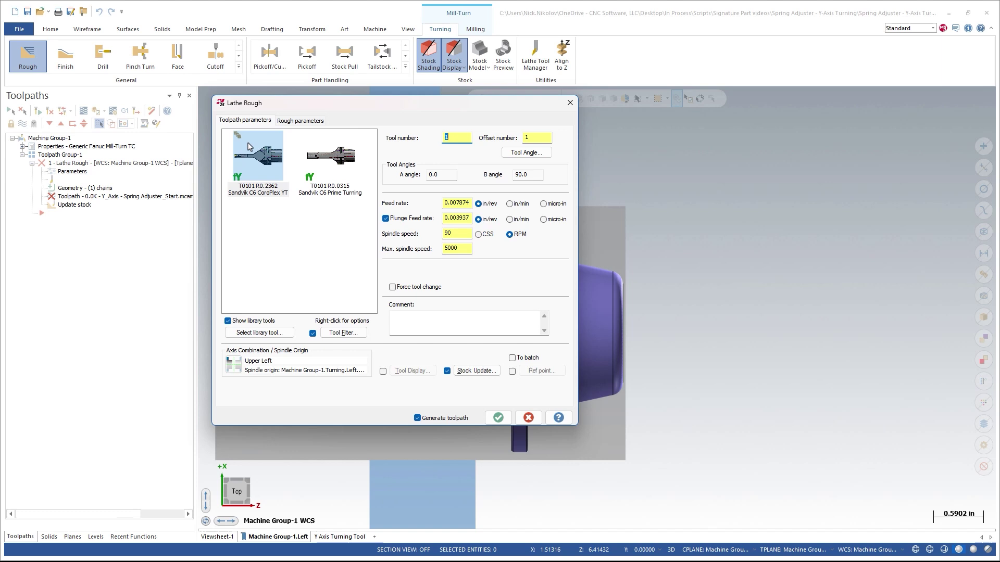
Rough with the T0101 CoroPlex YT tool, using stock as the outer boundary.
click(261, 152)
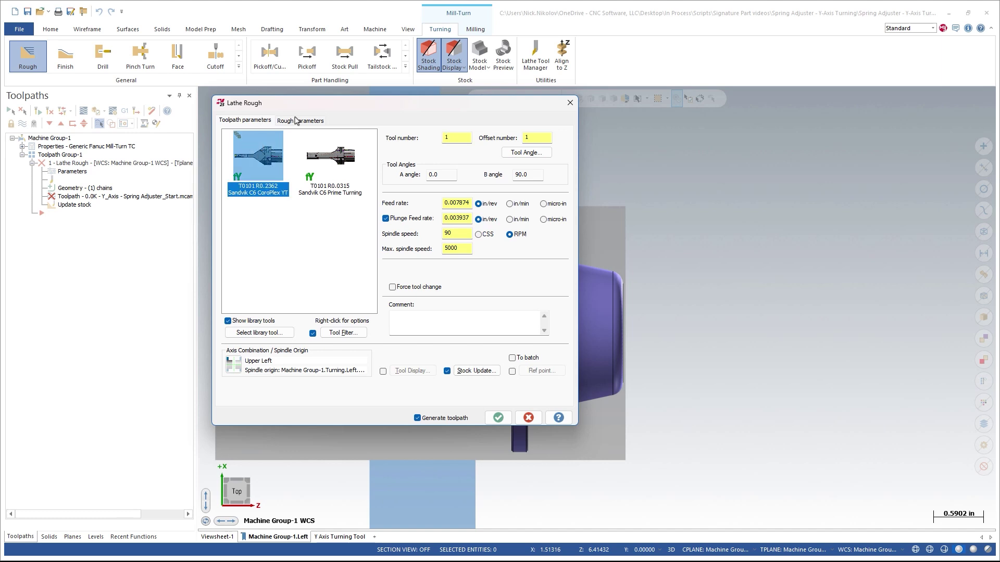
click(311, 122)
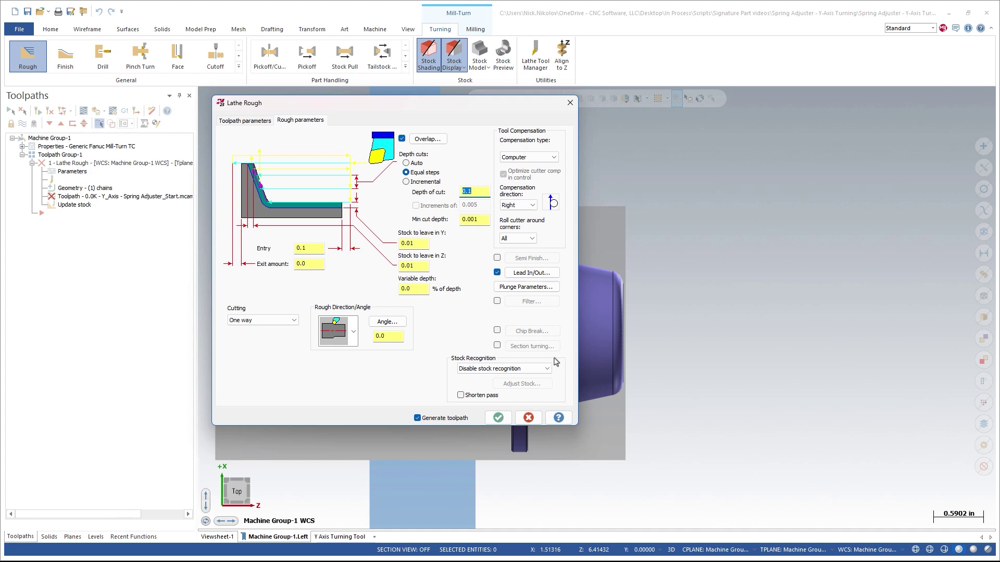
click(502, 374)
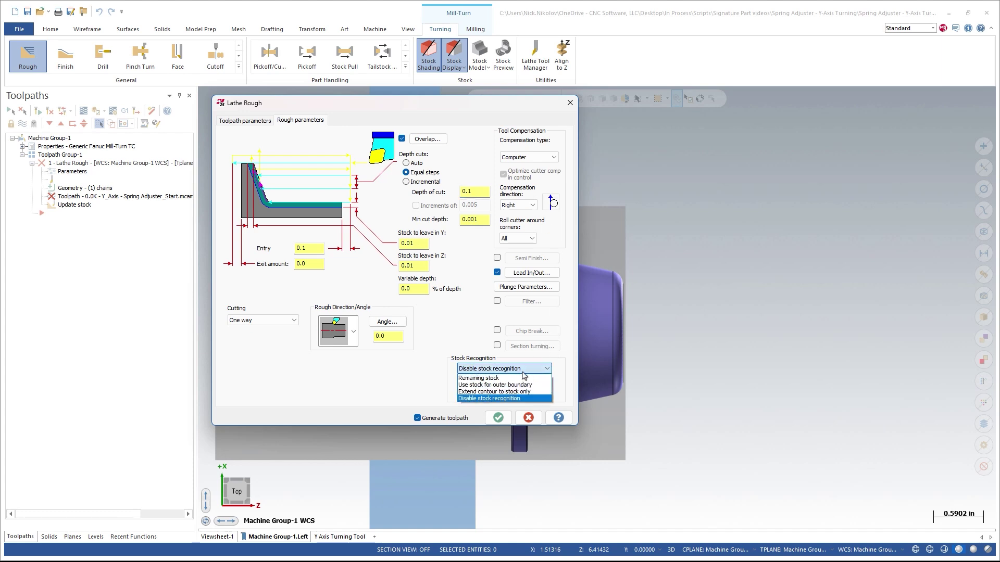
click(532, 386)
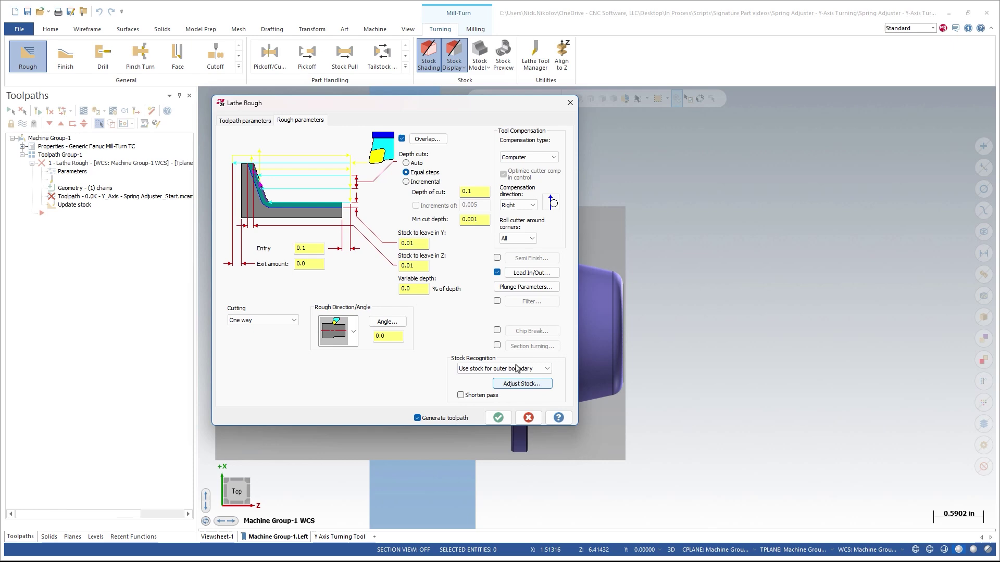
Generate and backplot the rough toolpath, then return to the side view.
click(498, 418)
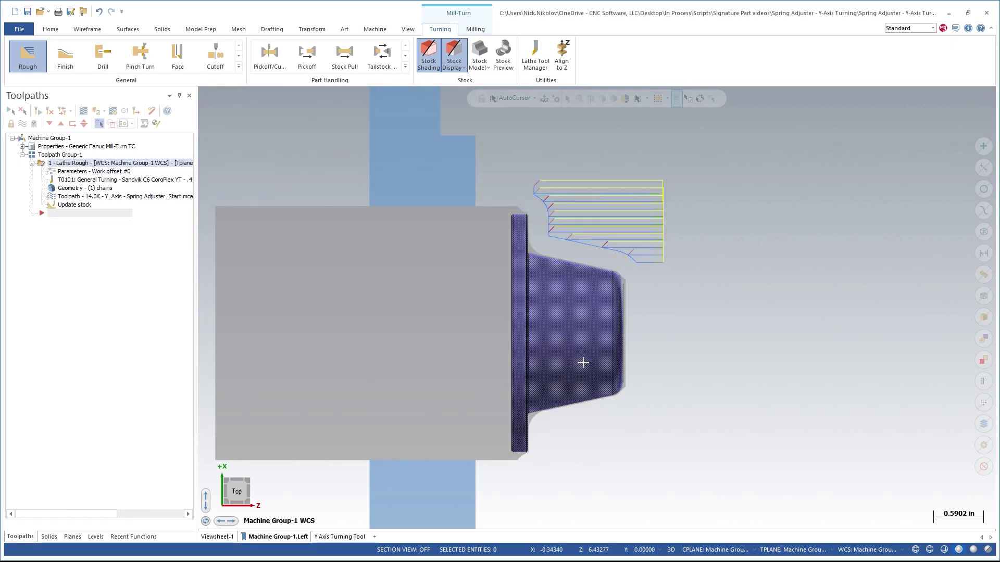
scroll(788, 256, up, 1)
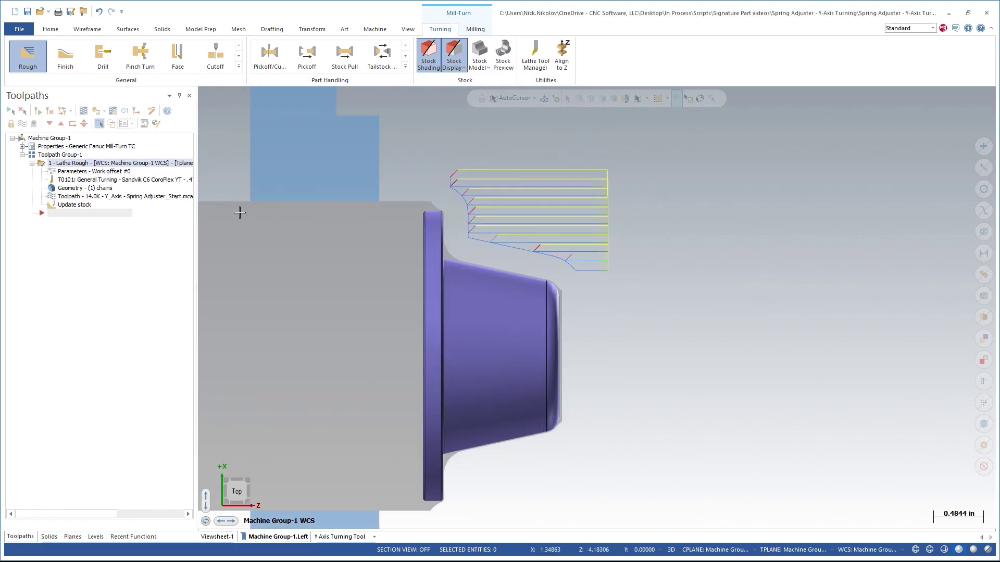
click(70, 196)
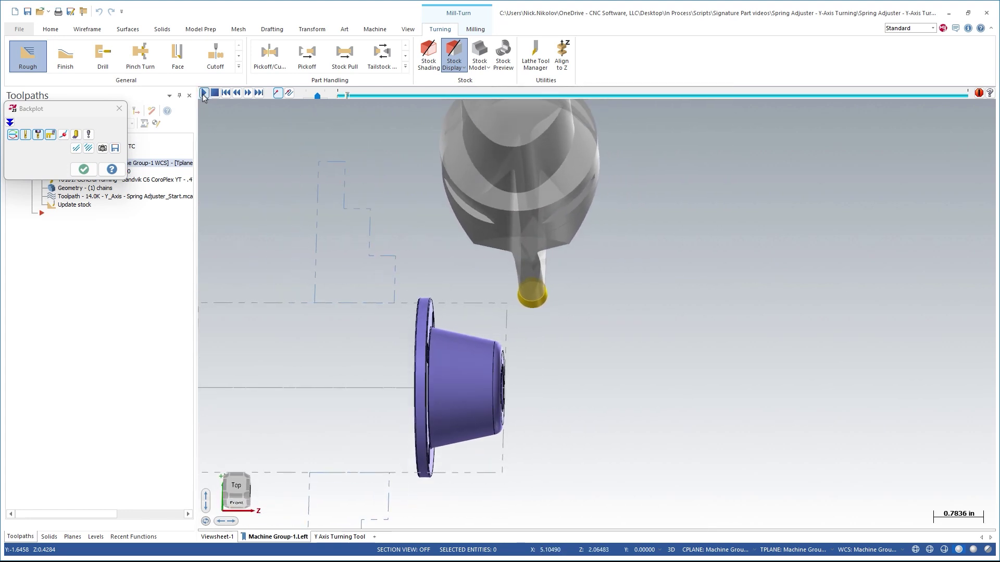
click(203, 93)
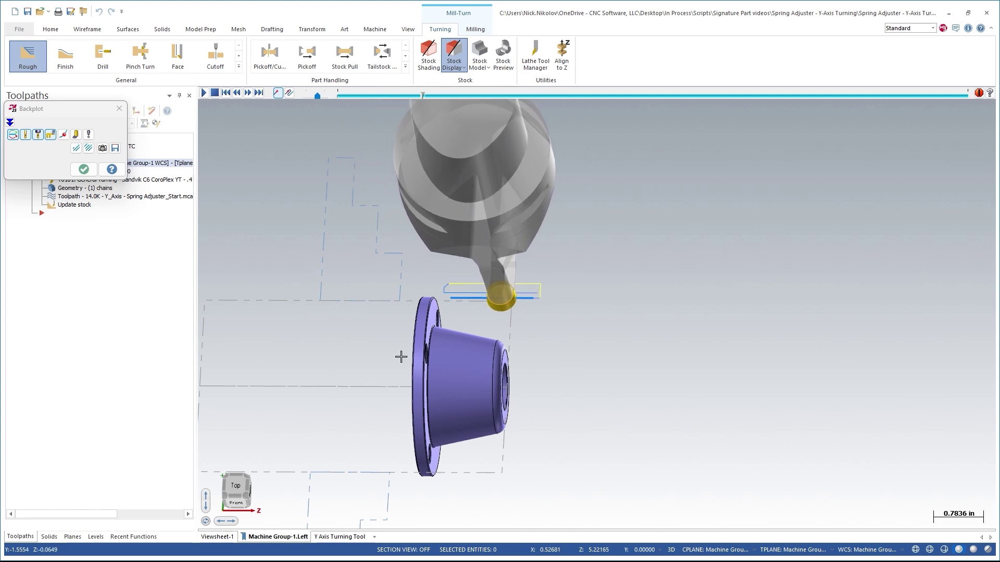
middle_drag(400, 356, 591, 286)
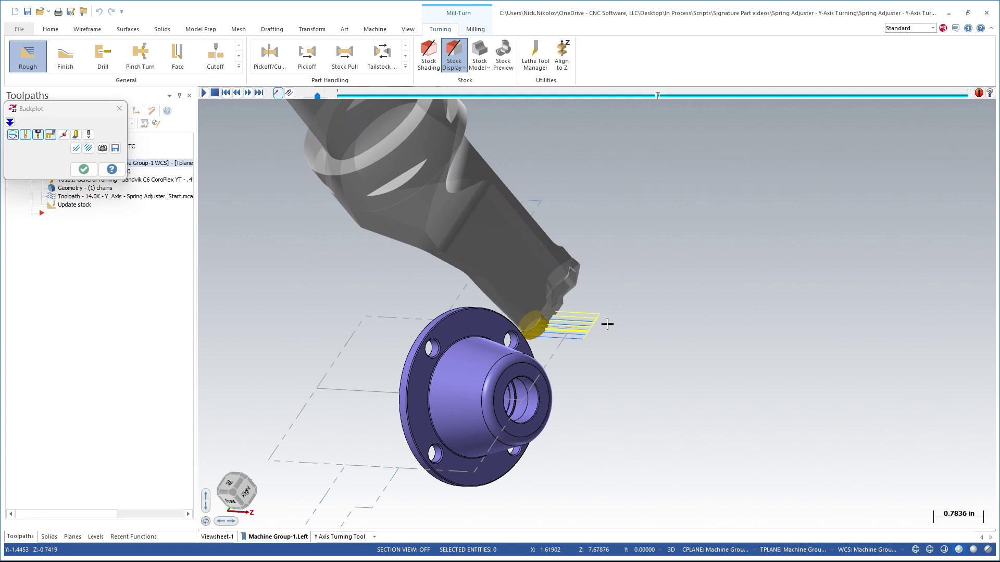
click(84, 169)
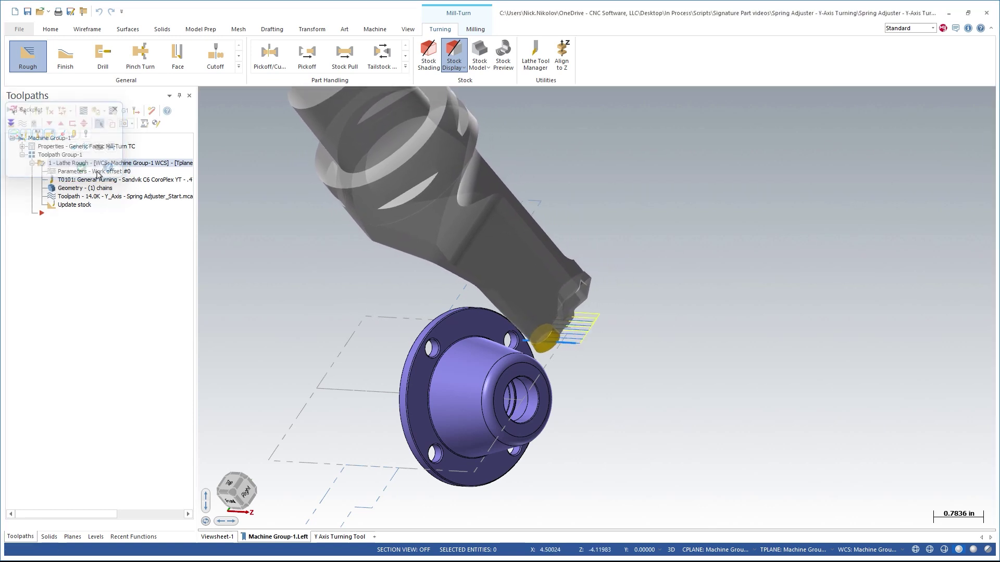
right_click(580, 305)
click(610, 360)
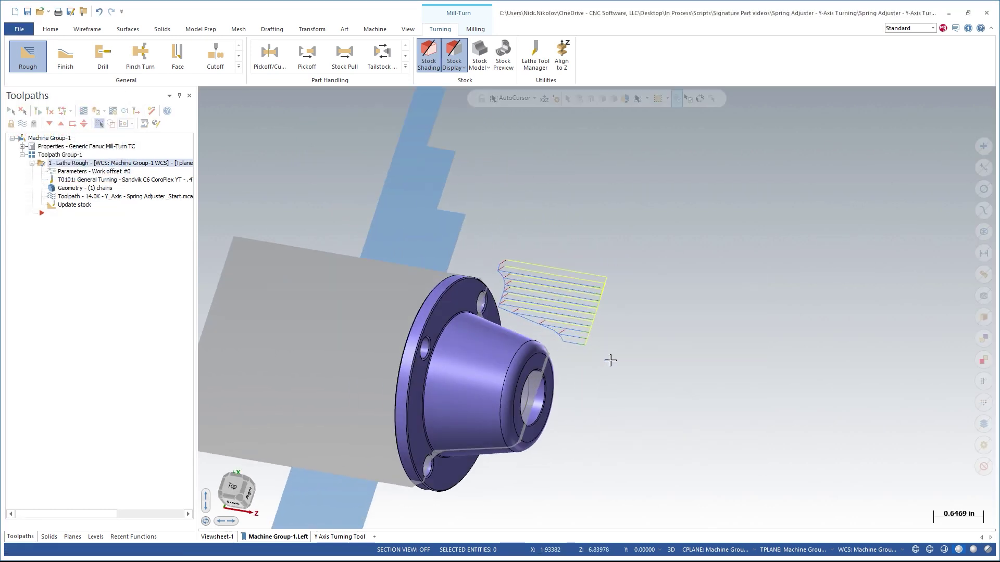
Start a Lathe Finish on the last chain with the CoroPlex YT tool's insert definitions.
click(66, 56)
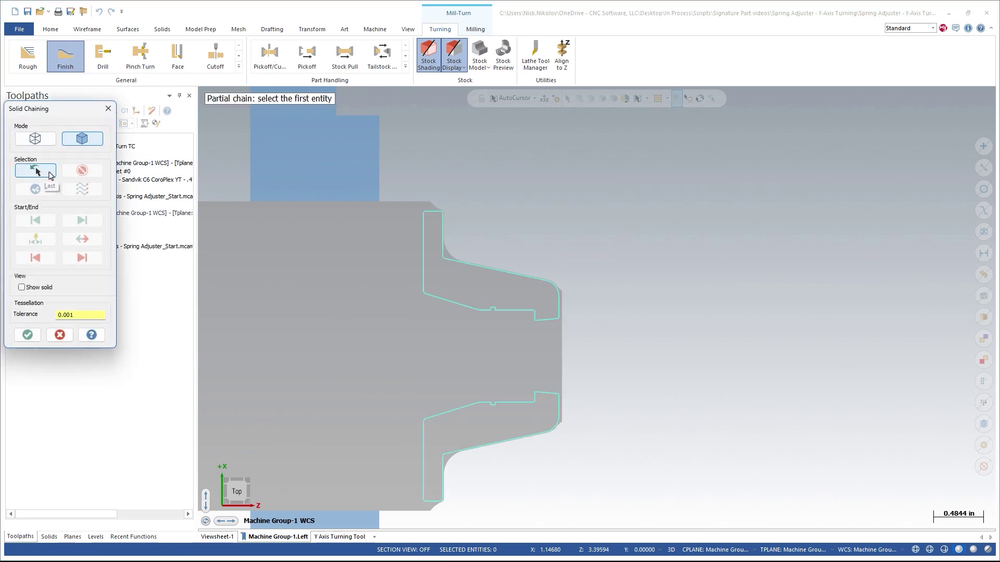
click(49, 175)
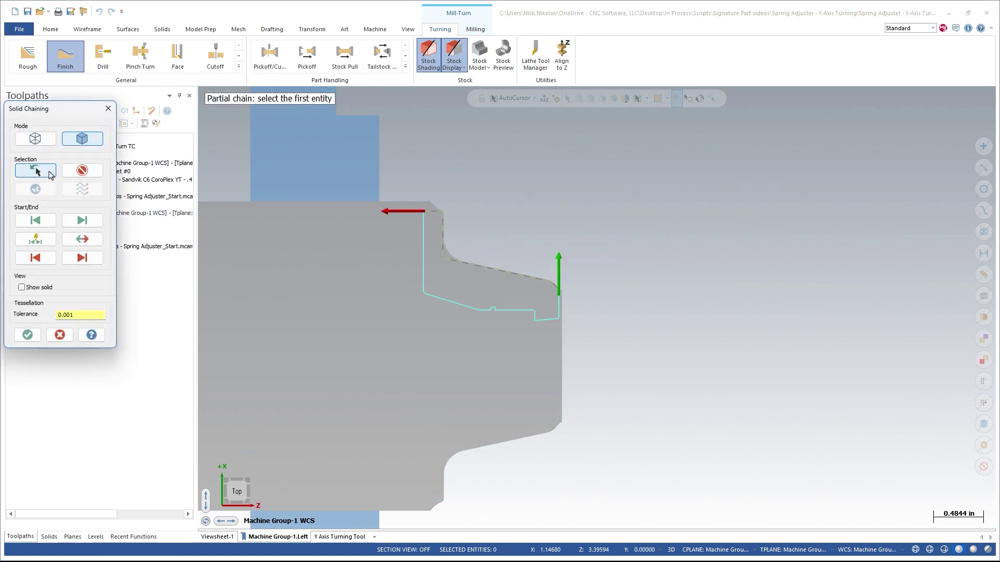
click(28, 335)
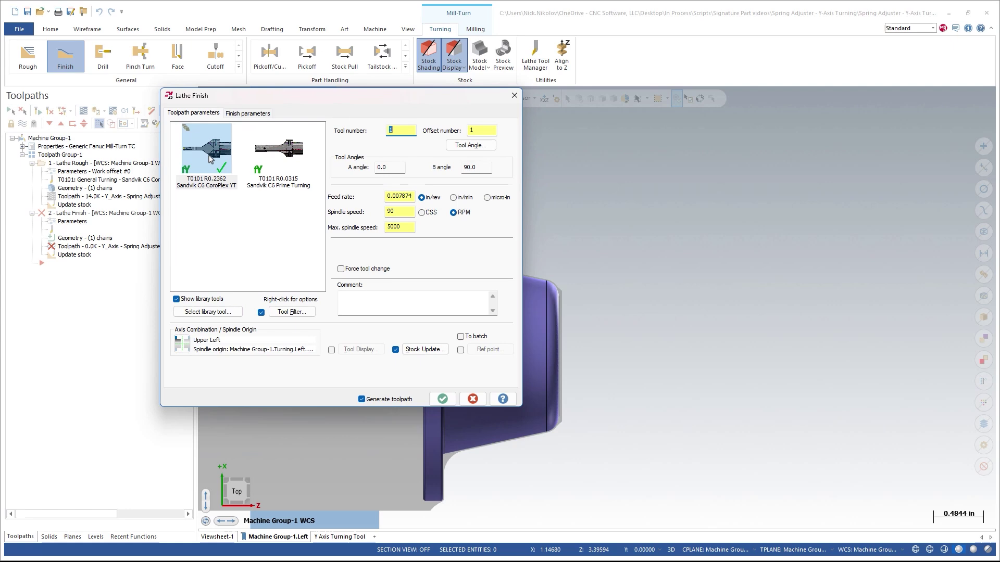
click(210, 169)
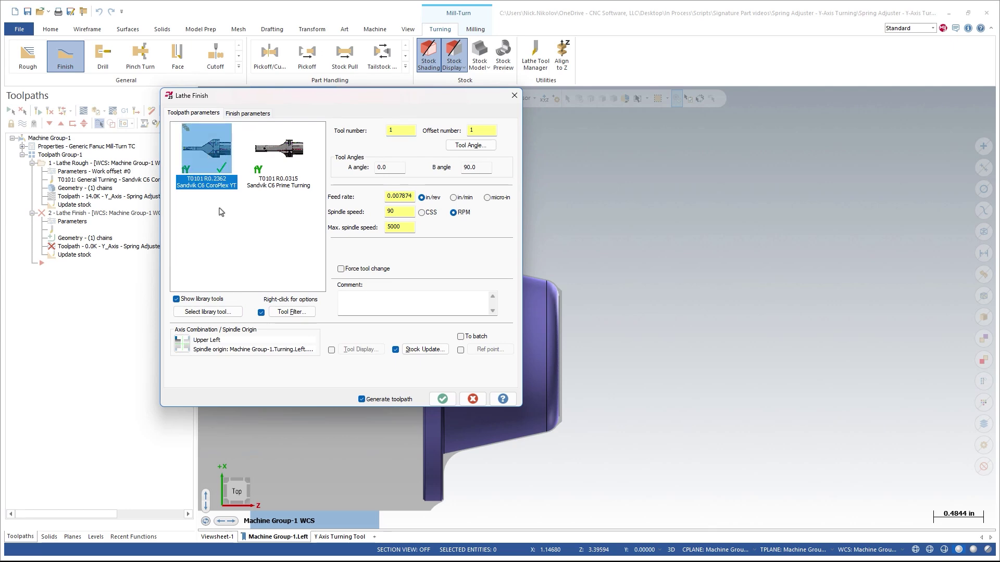
right_click(215, 140)
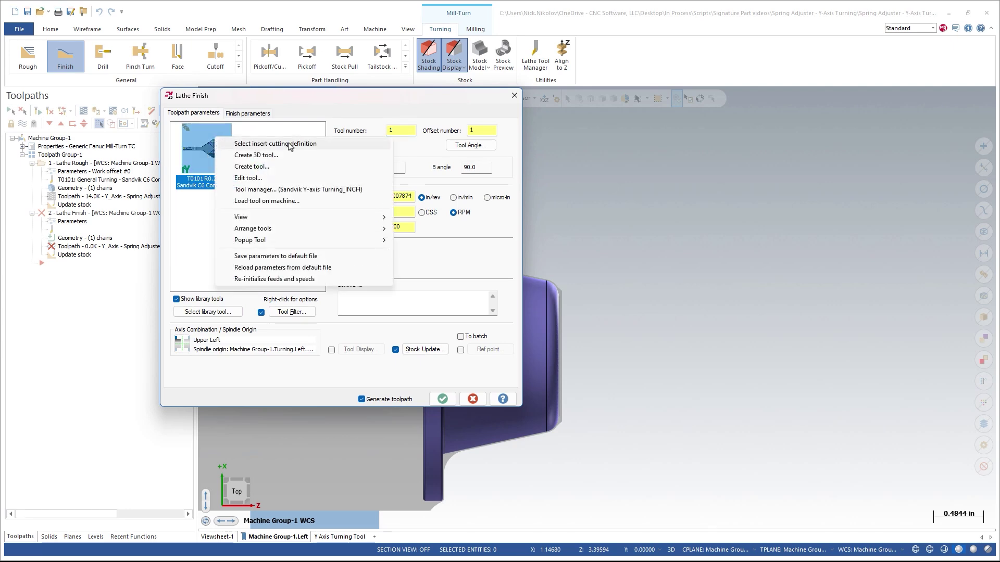
click(313, 143)
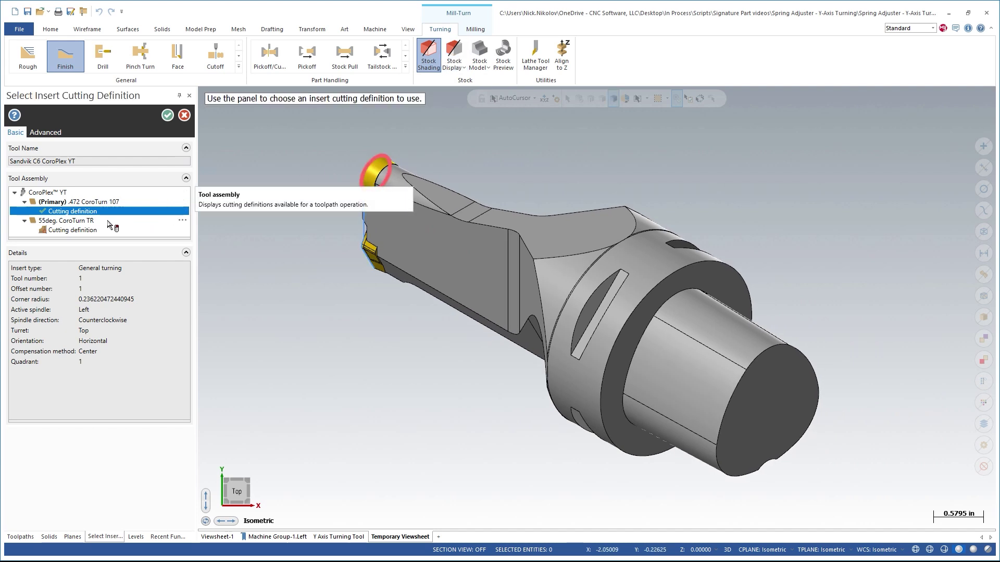
Generate the finish toolpath using the 55deg CoroTurn TR cutting definition.
click(71, 231)
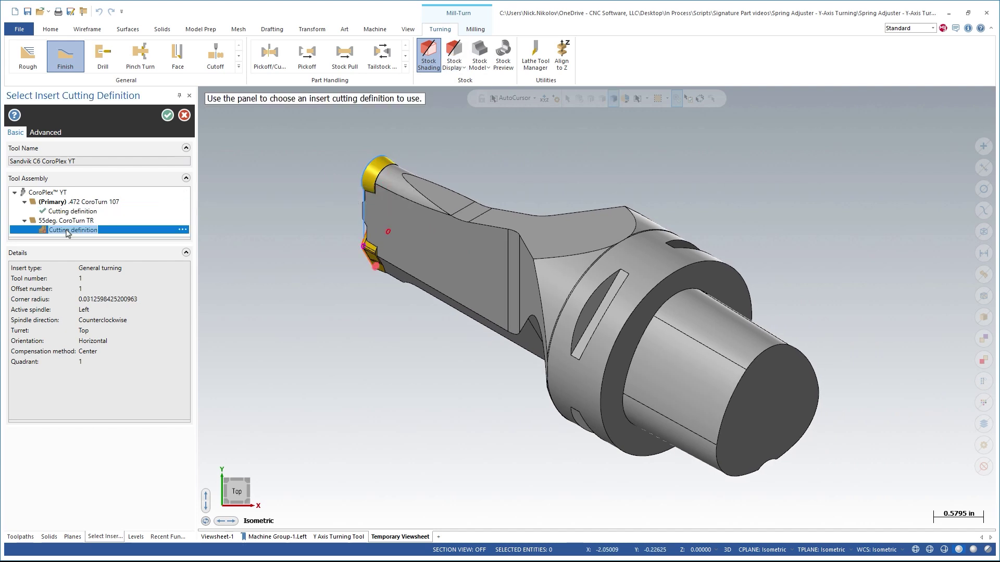
click(167, 116)
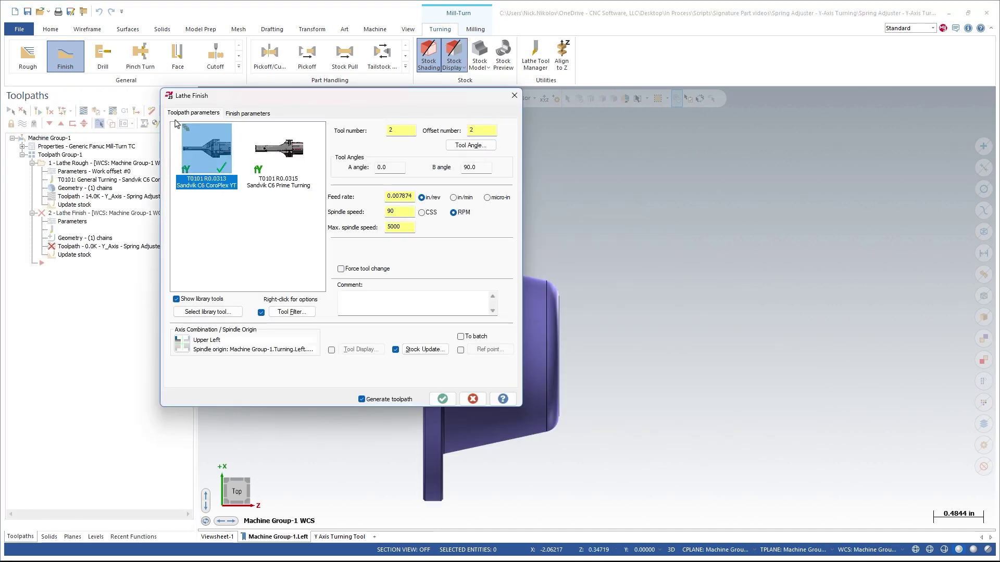
click(442, 399)
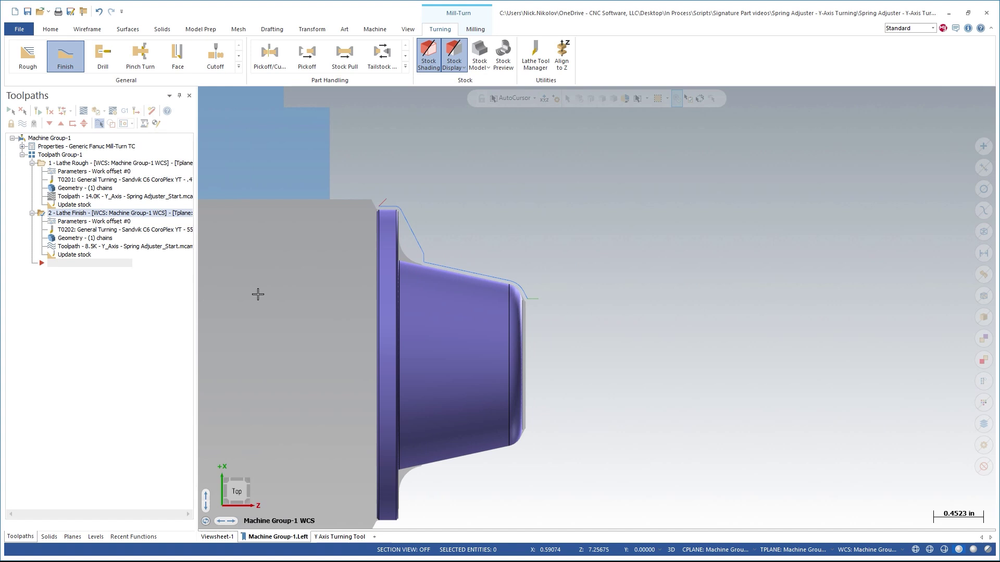
key(alt+t)
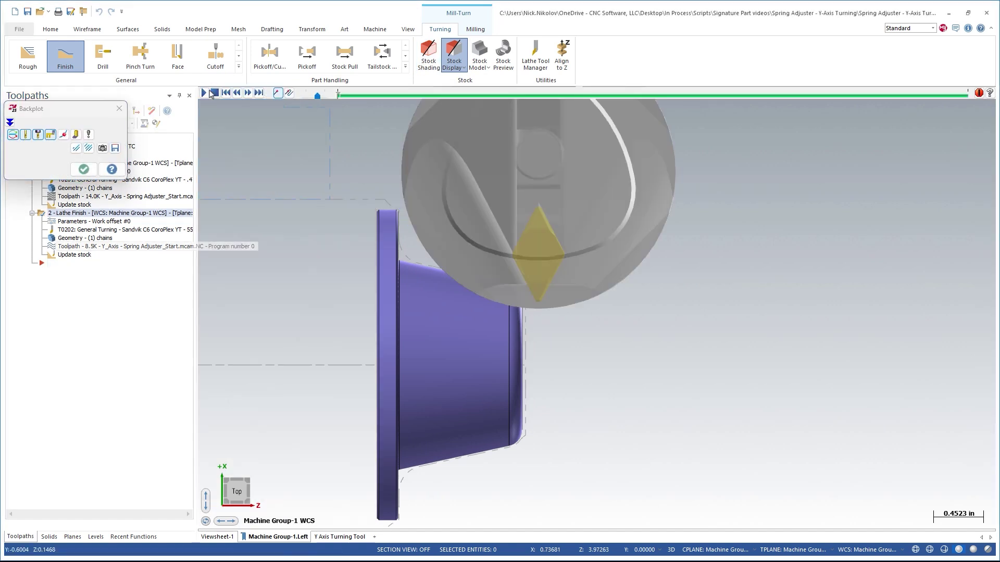
click(200, 94)
mouse_move(453, 328)
middle_down()
mouse_move(402, 363)
mouse_move(480, 368)
middle_up()
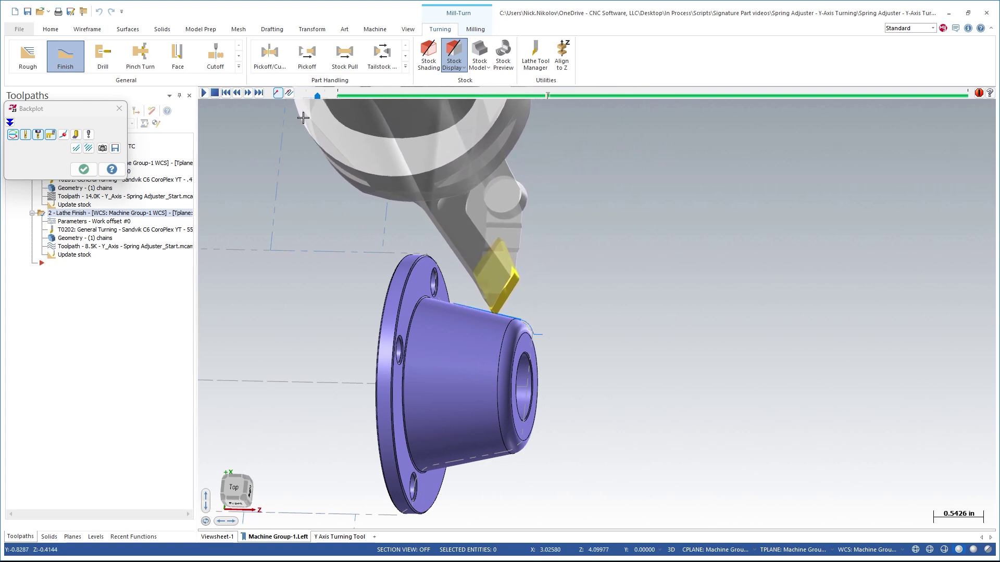
drag(318, 96, 323, 96)
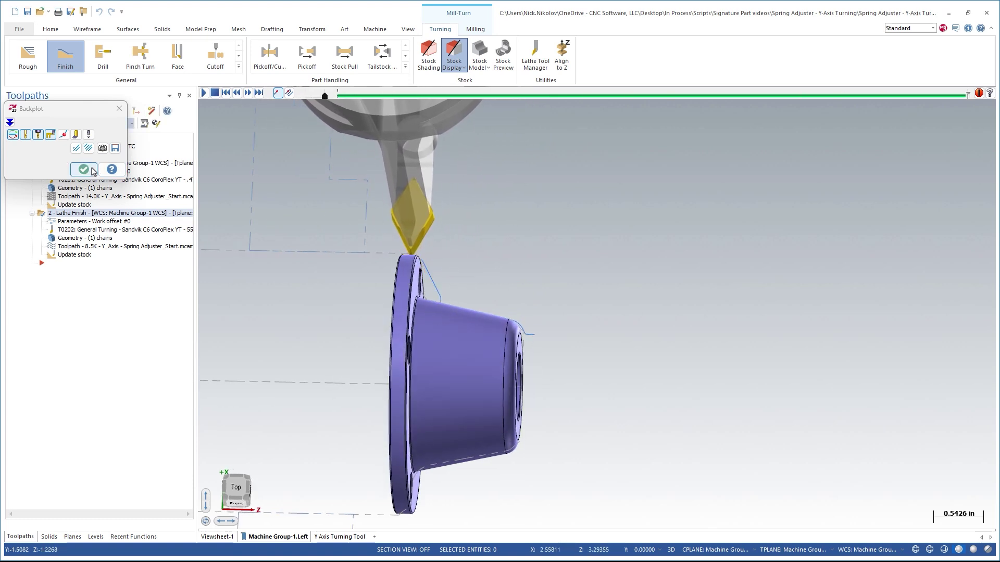
click(93, 170)
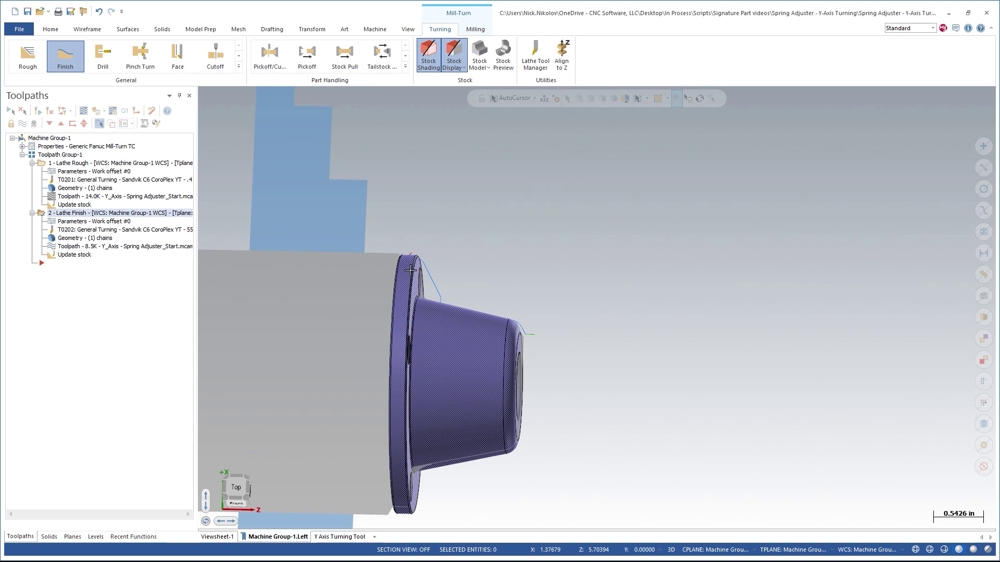
Set the finish tool angle to -25 degrees and regenerate the finish toolpath.
click(90, 222)
click(469, 146)
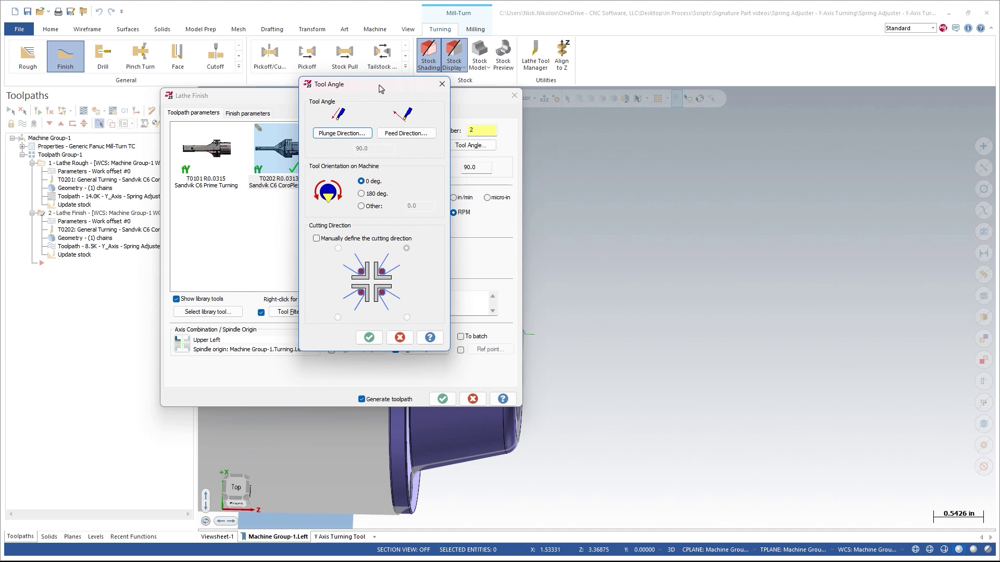
drag(377, 85, 297, 98)
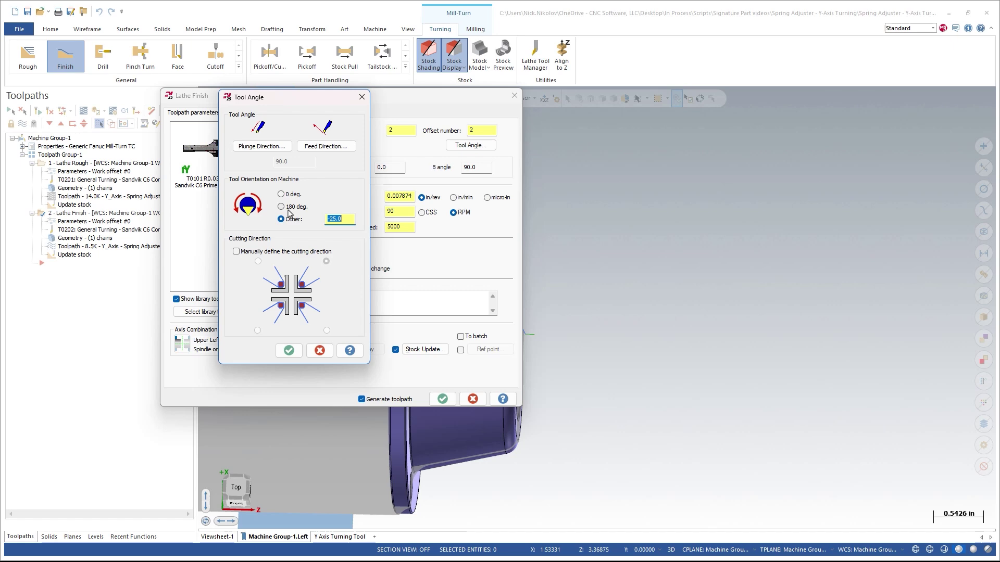
click(289, 351)
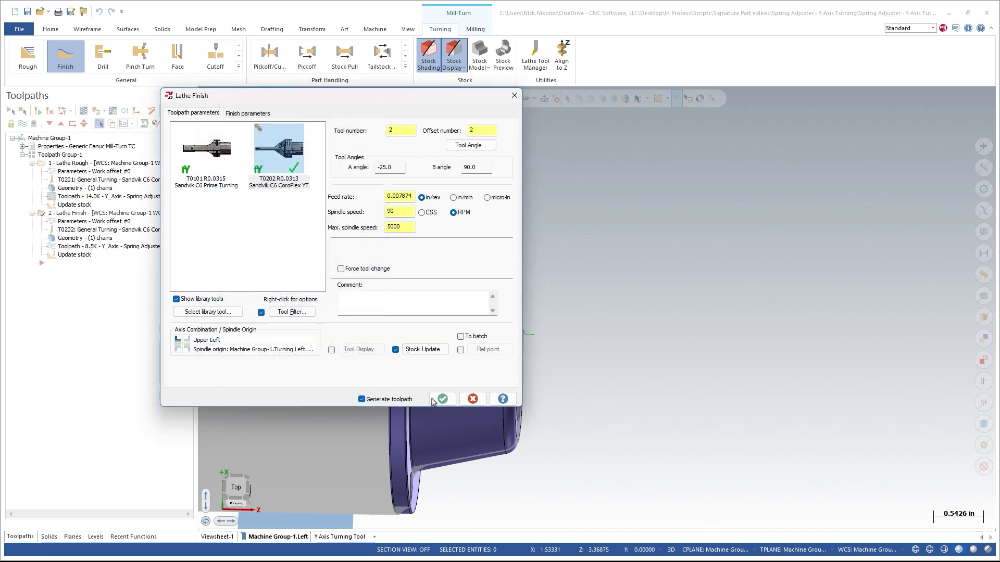
click(443, 399)
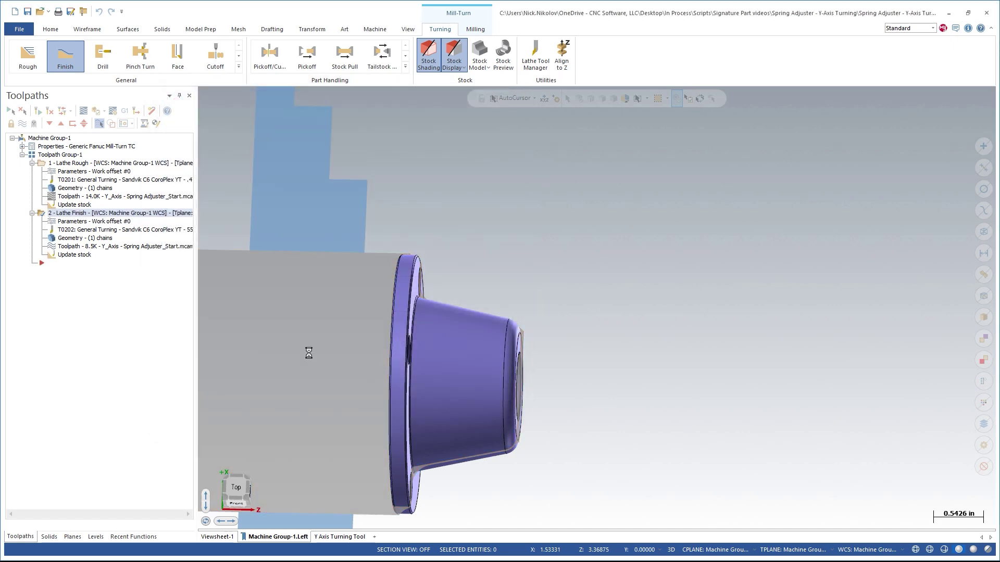
click(116, 247)
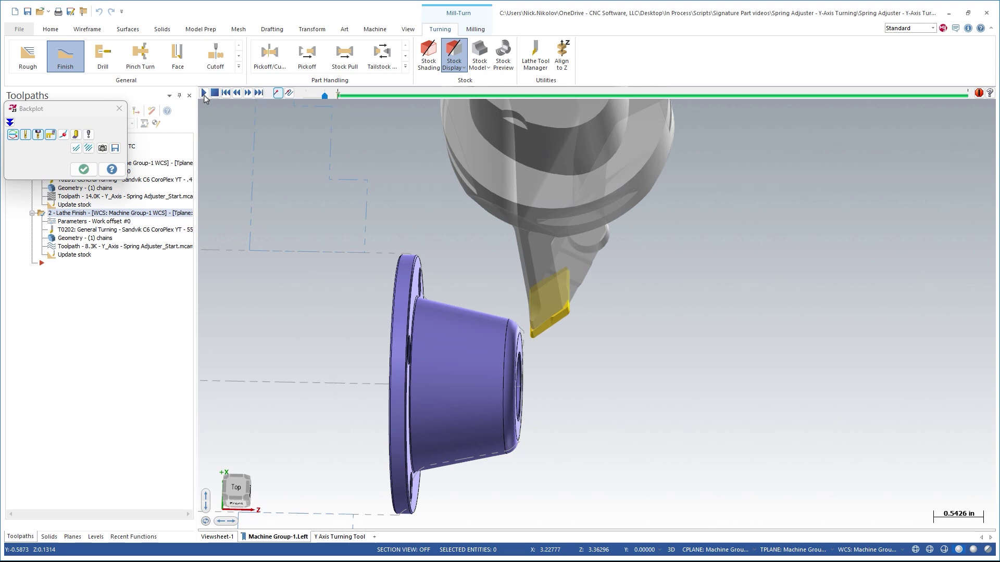
click(203, 94)
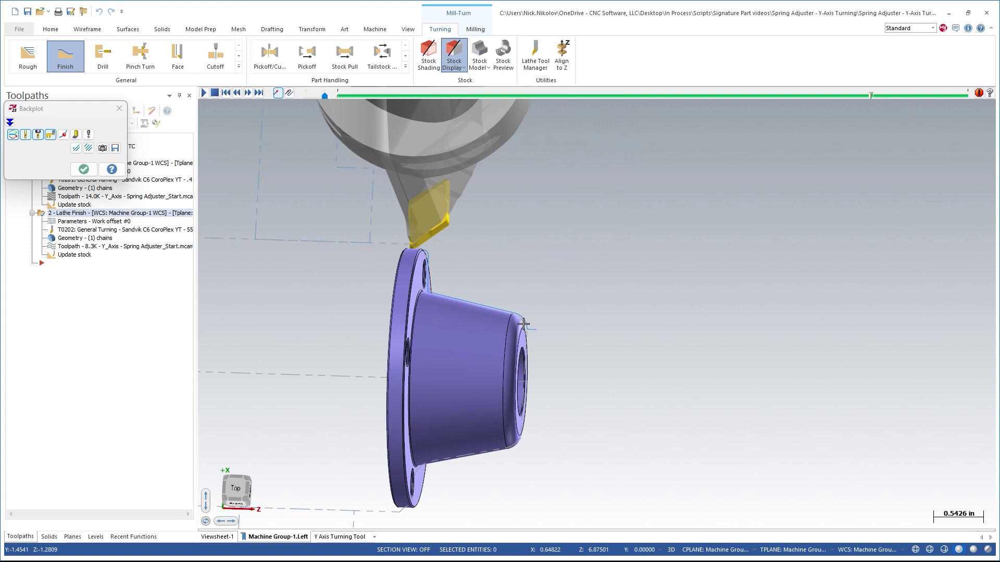
scroll(447, 382, down, 1)
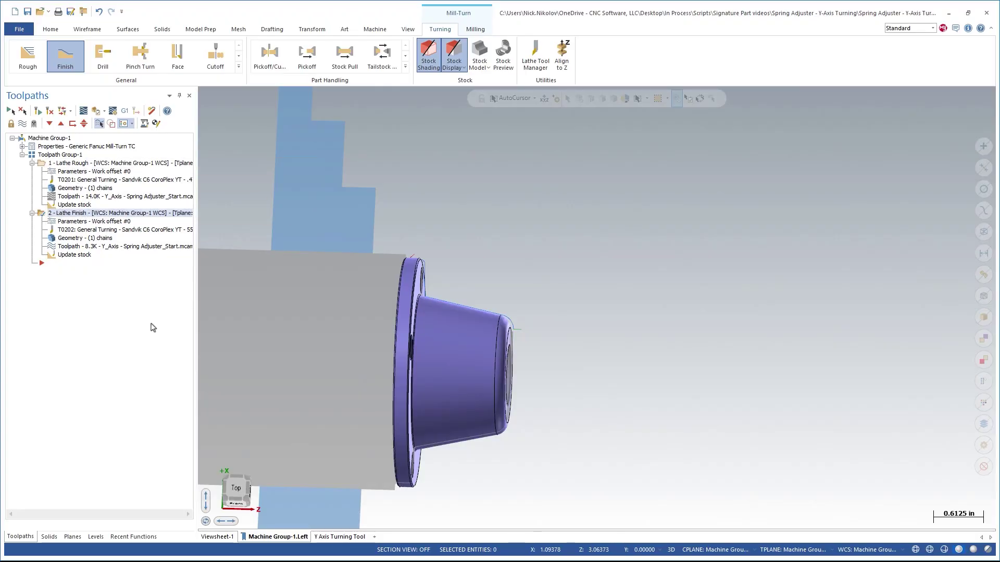
scroll(152, 327, right, 1)
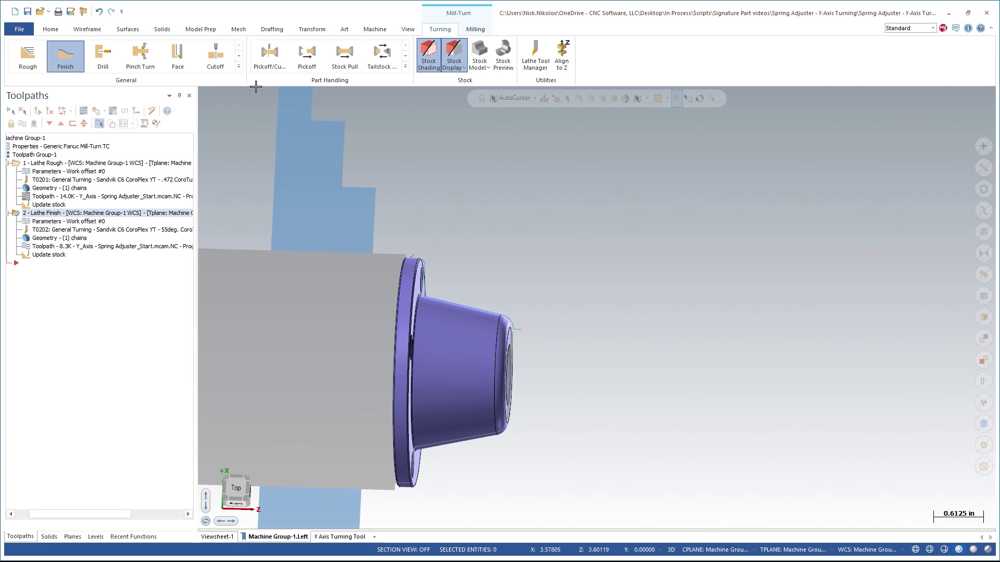
Switch to Top view, start a Lathe Cutoff, and angle the view on the flange.
right_click(433, 209)
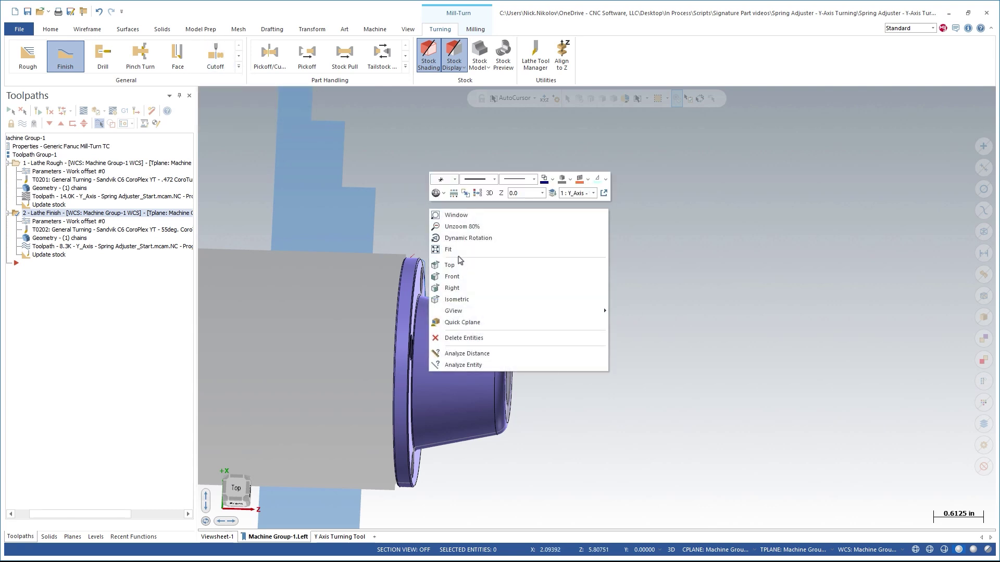
click(461, 266)
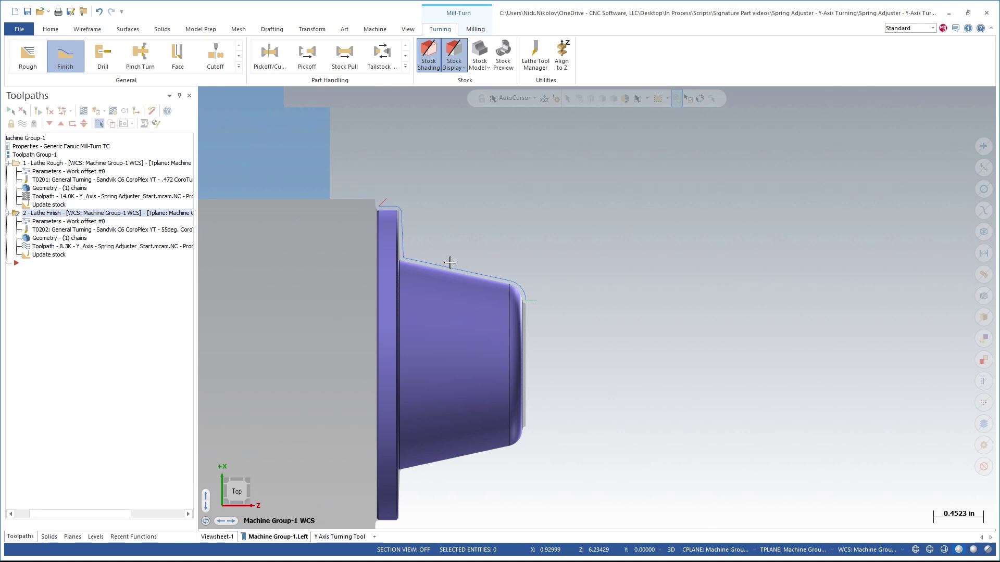
click(229, 63)
mouse_move(420, 216)
middle_down()
mouse_move(449, 218)
mouse_move(357, 208)
mouse_move(385, 212)
middle_up()
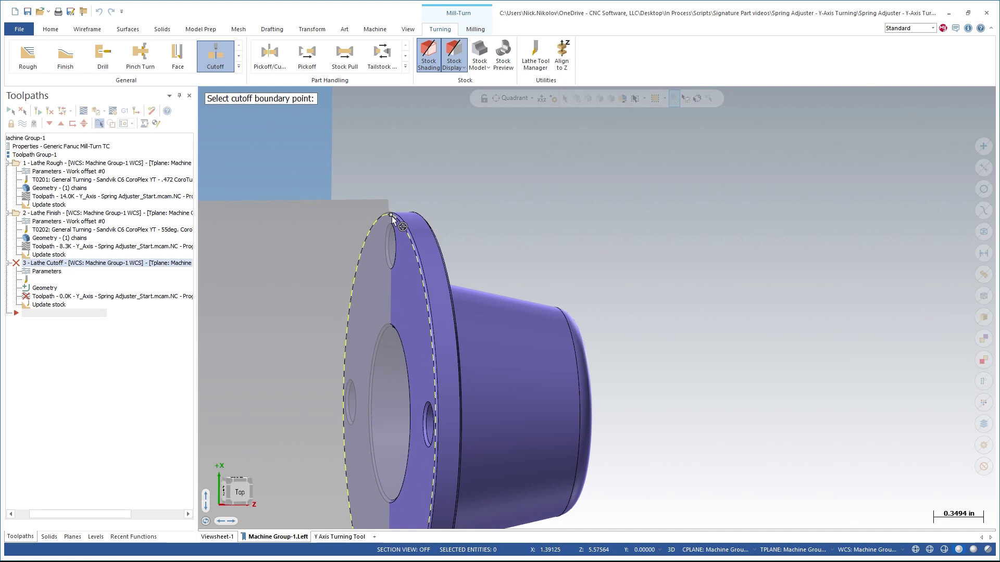
Cut off at the flange back edge with the T0303 Y-axis Parting - Left tool.
click(392, 217)
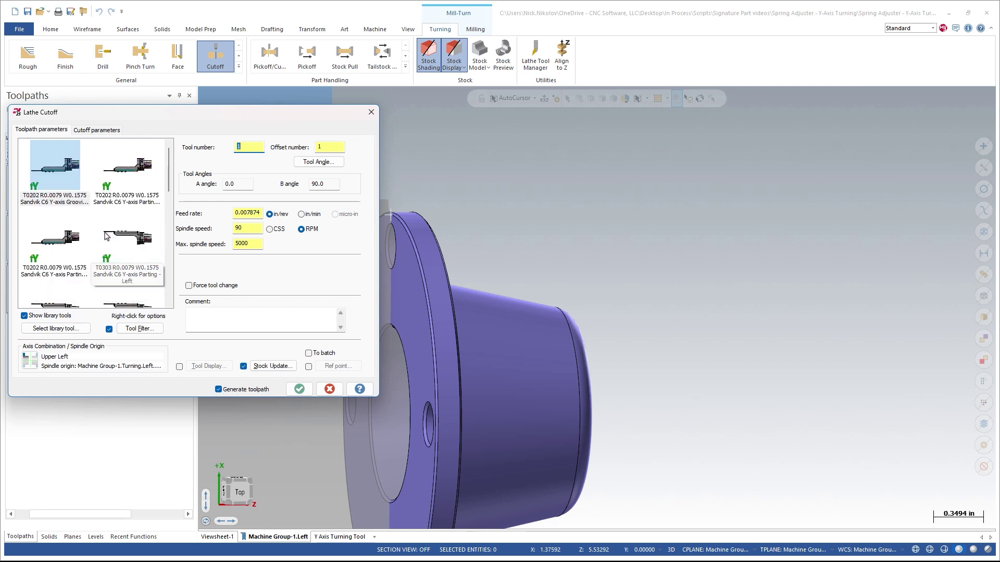
click(117, 239)
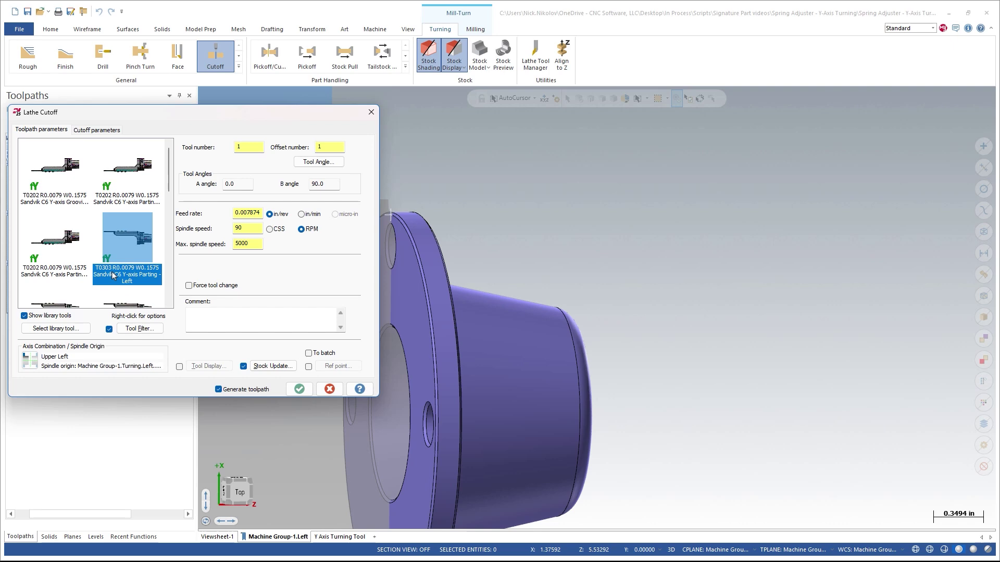
click(108, 131)
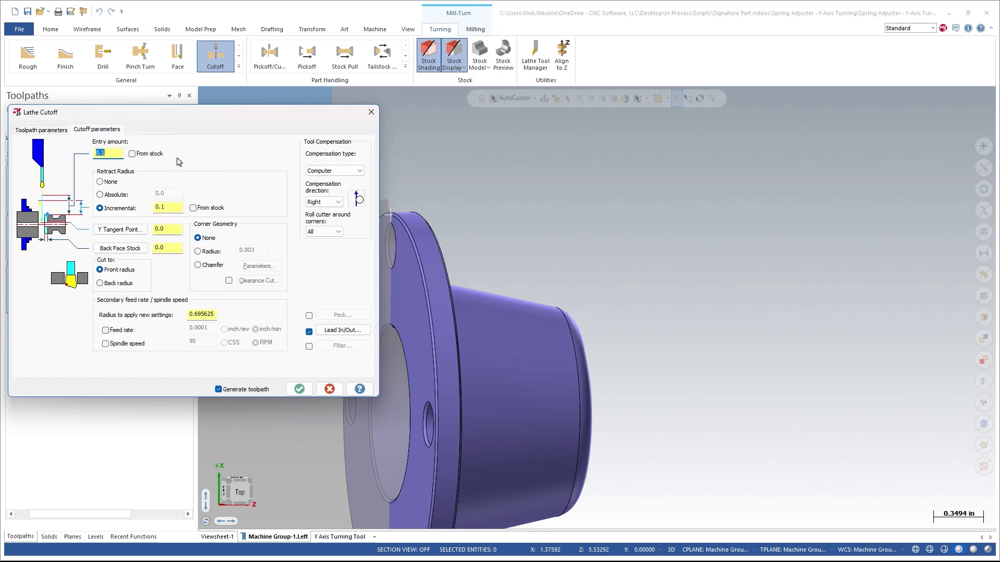
click(301, 389)
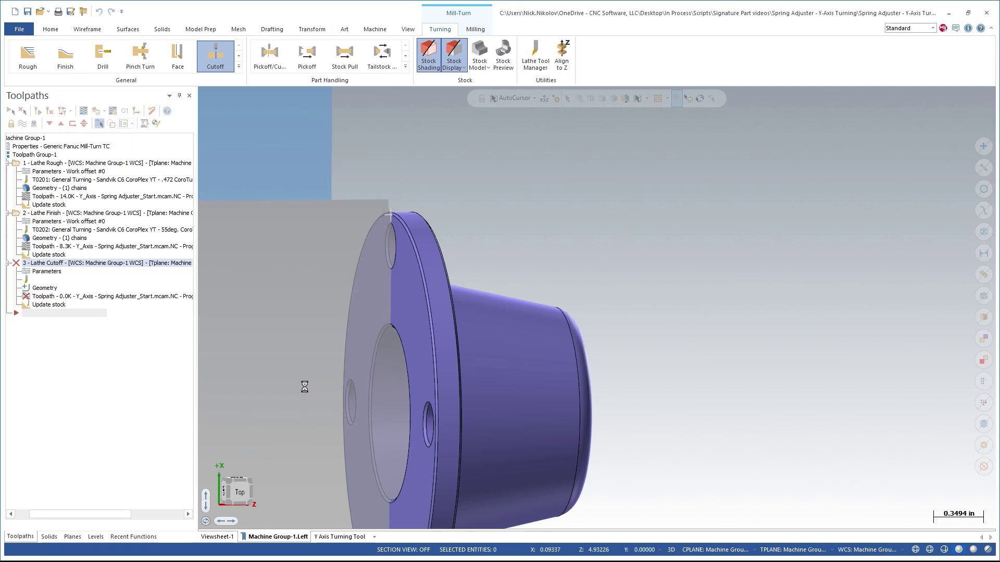
scroll(390, 313, down, 3)
Backplot the cutoff toolpath from the Top view, orbiting to watch the parting tool.
right_click(480, 223)
click(505, 271)
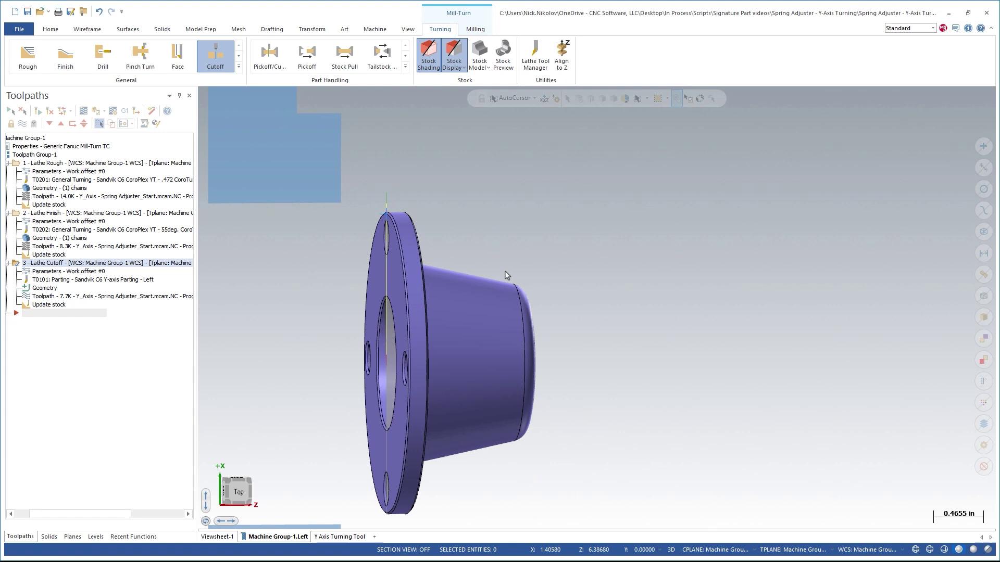
key(alt+t)
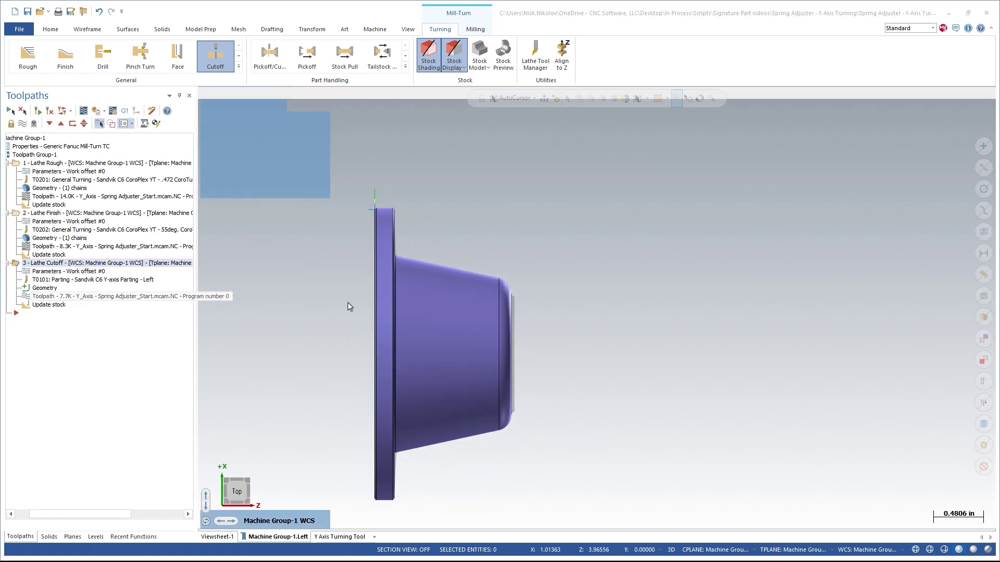
mouse_move(480, 310)
middle_down()
mouse_move(474, 263)
mouse_move(447, 272)
mouse_move(518, 315)
mouse_move(443, 334)
middle_up()
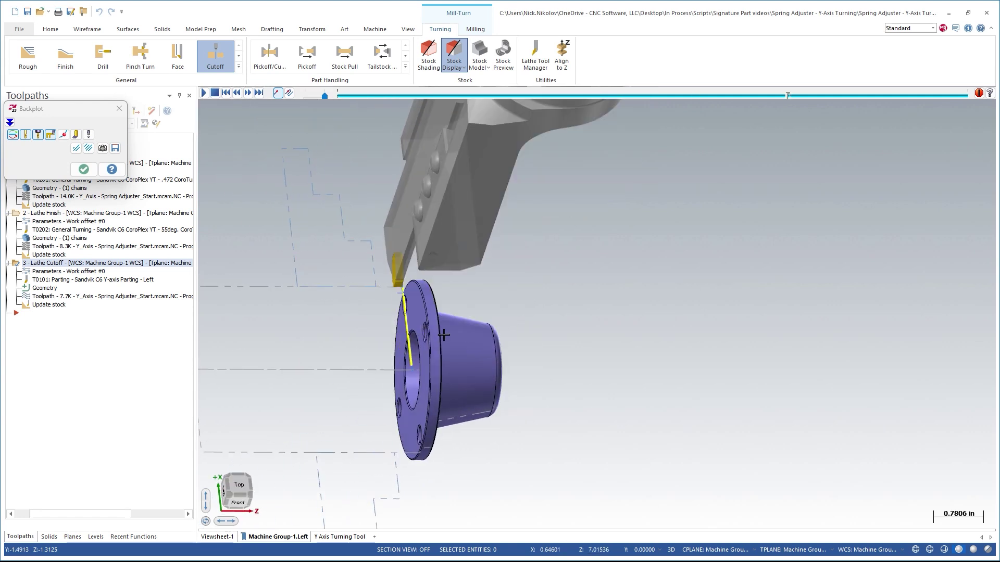
click(84, 168)
middle_drag(524, 352, 442, 372)
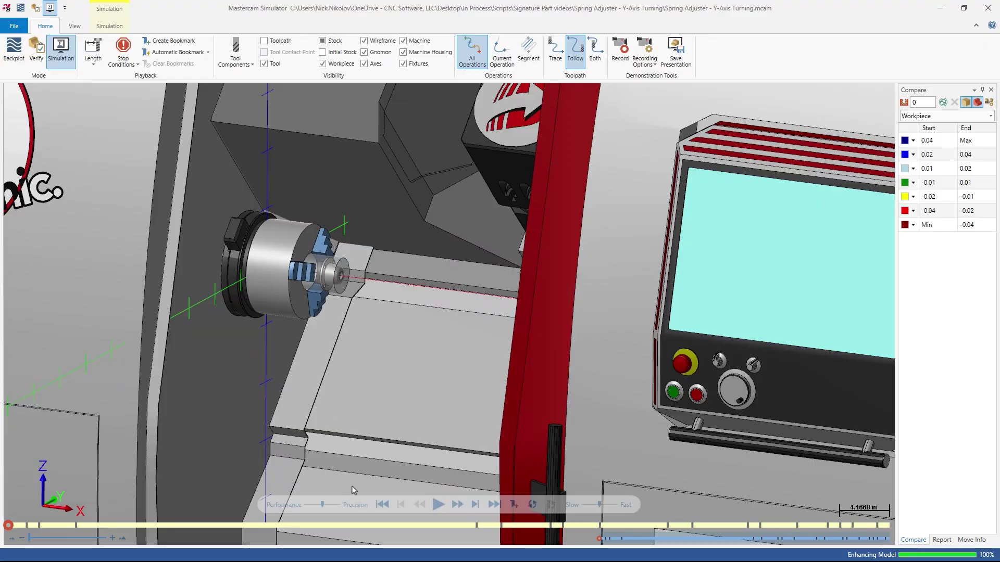
Play the full machine simulation at adjusted speed until the spring adjuster is parted off.
click(437, 504)
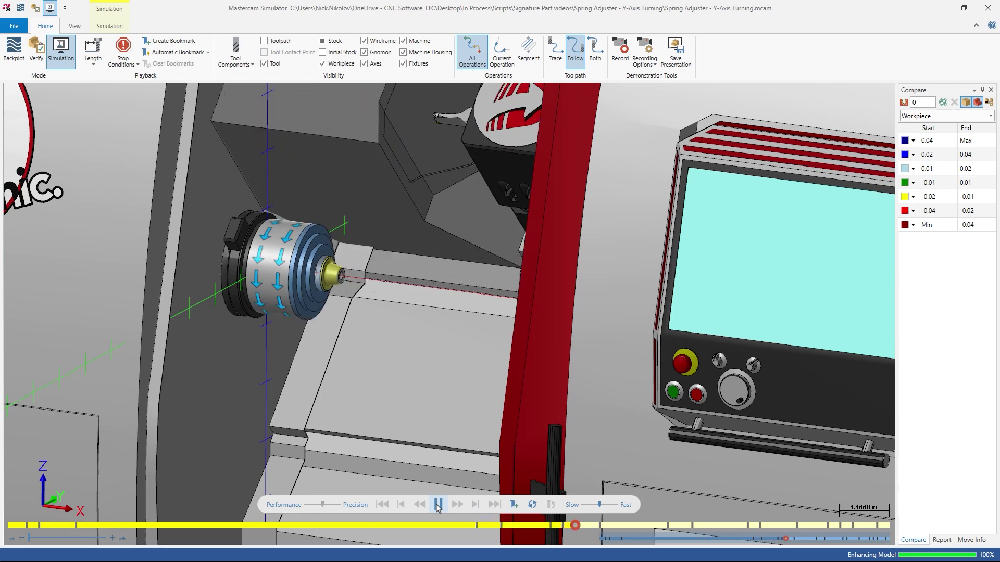
click(588, 506)
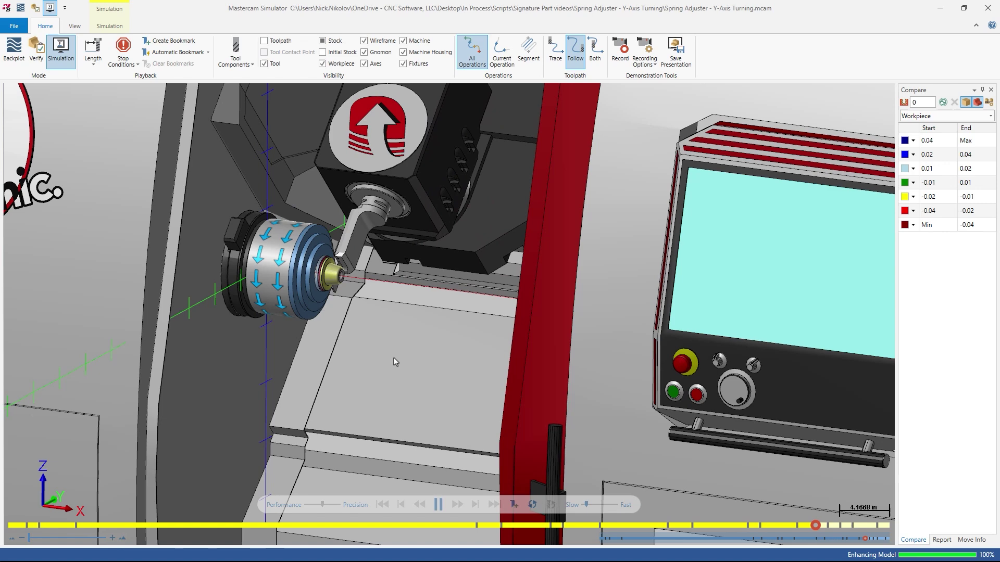
scroll(332, 256, up, 3)
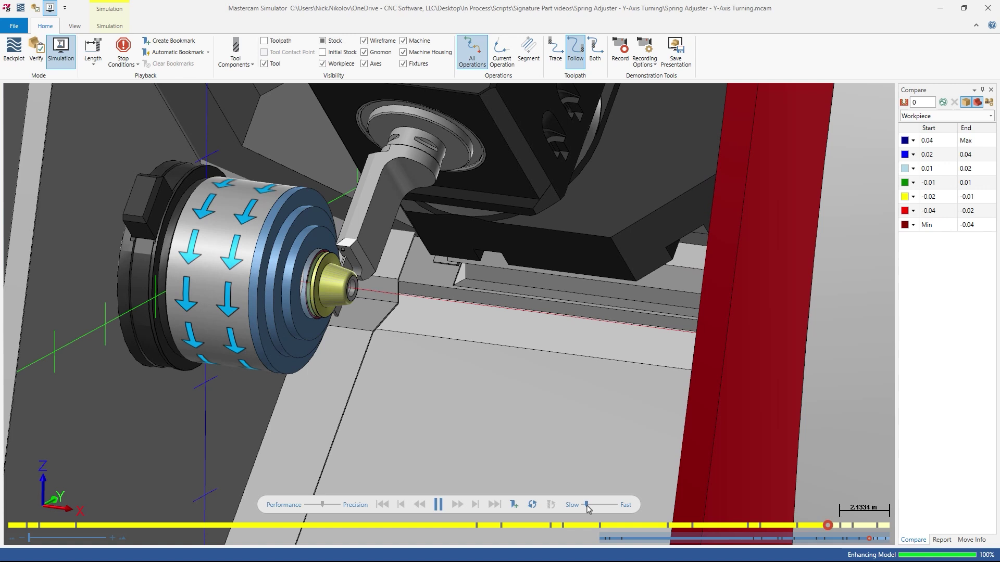
drag(587, 508, 614, 507)
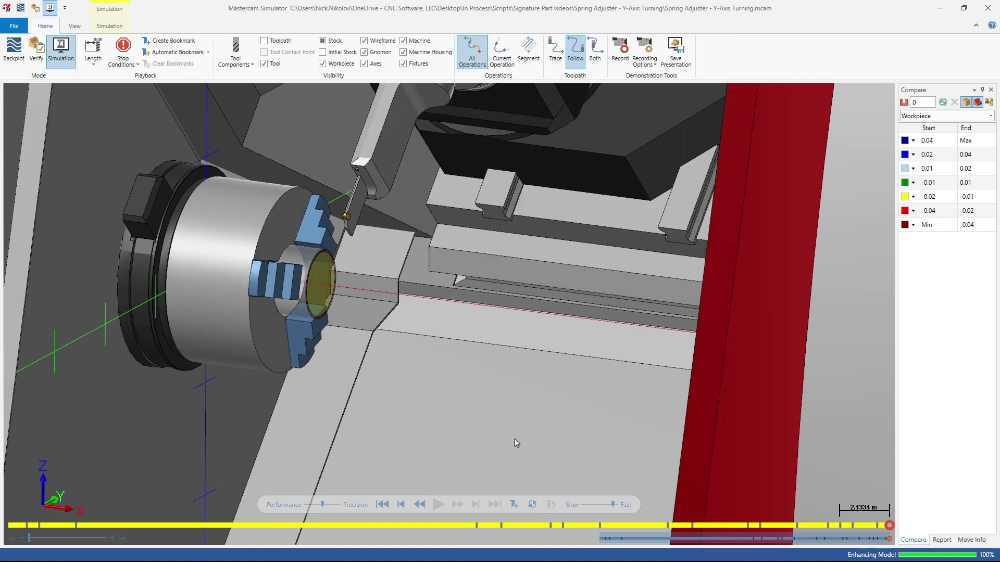